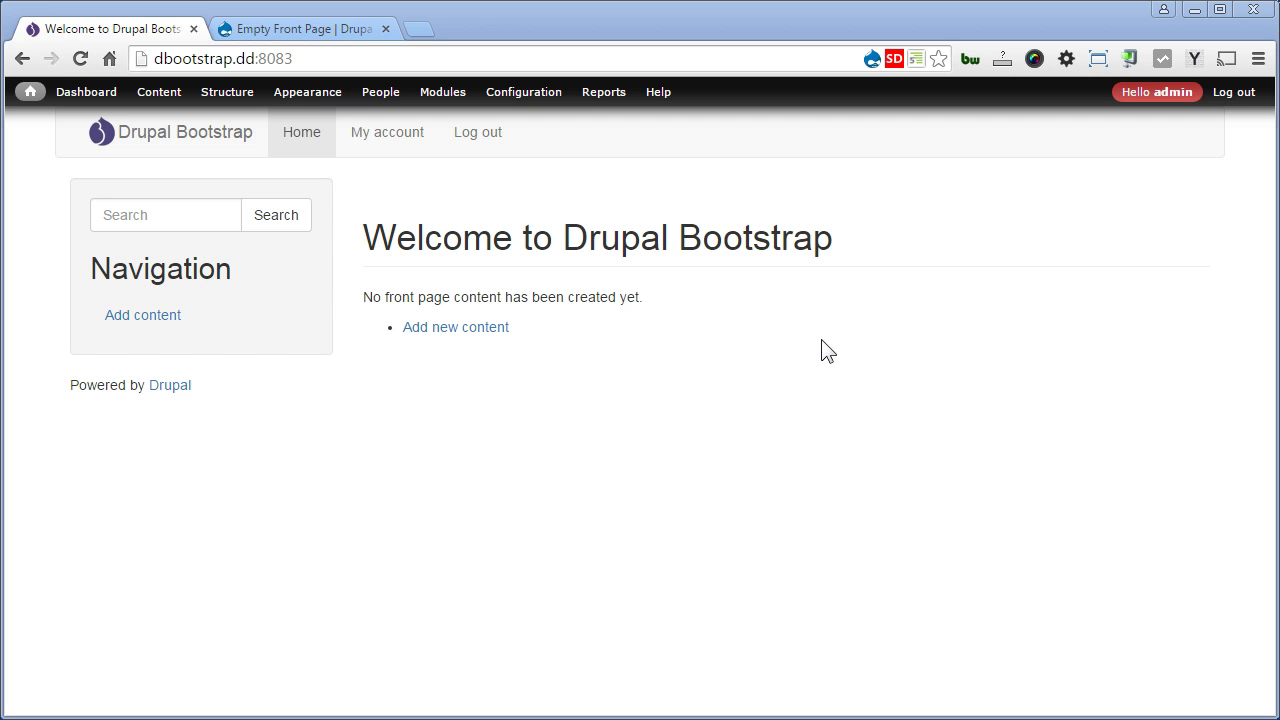
Highlight the front page's welcome heading and its no-content message
left_click_drag(365, 232, 832, 240)
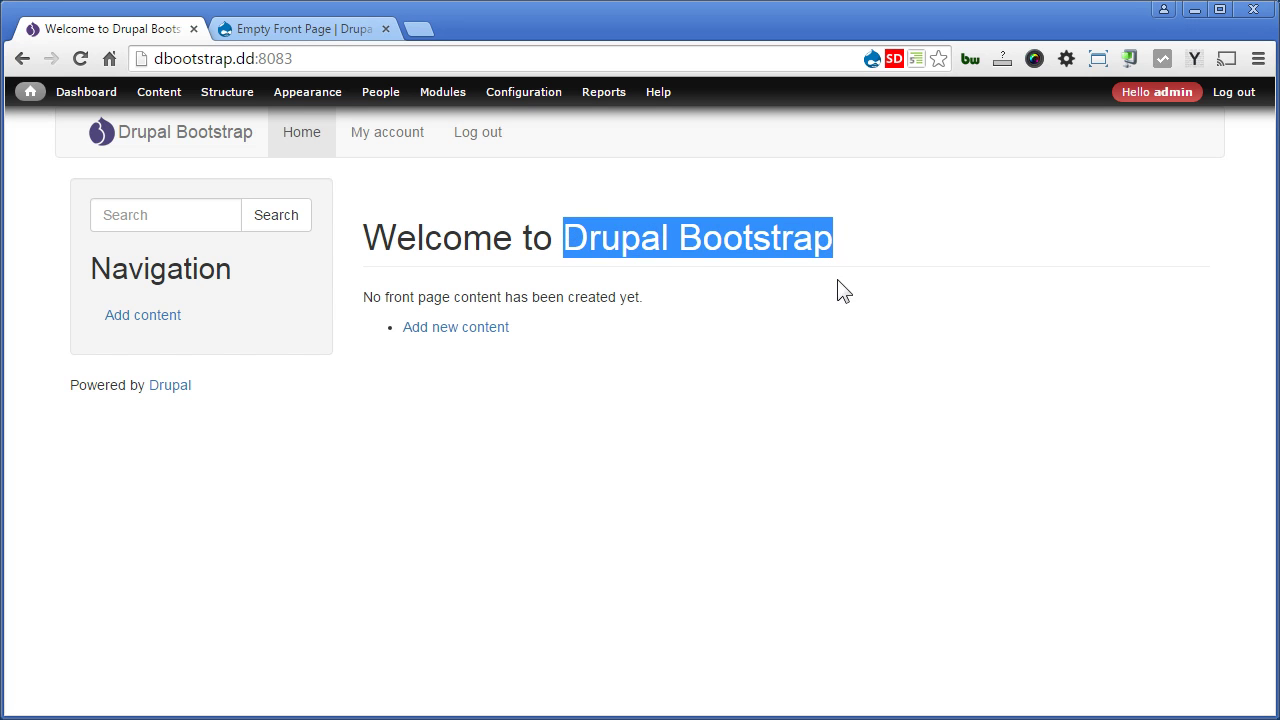
left_click(851, 330)
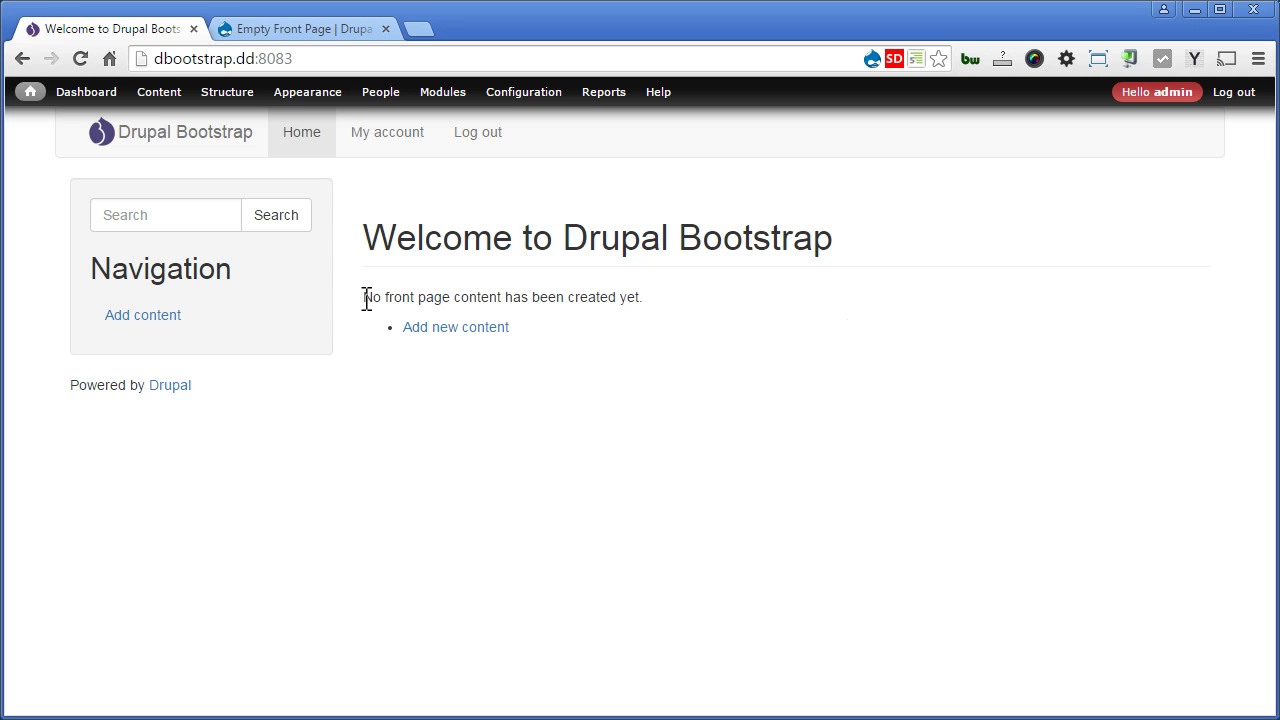
left_click_drag(363, 297, 666, 309)
left_click(700, 317)
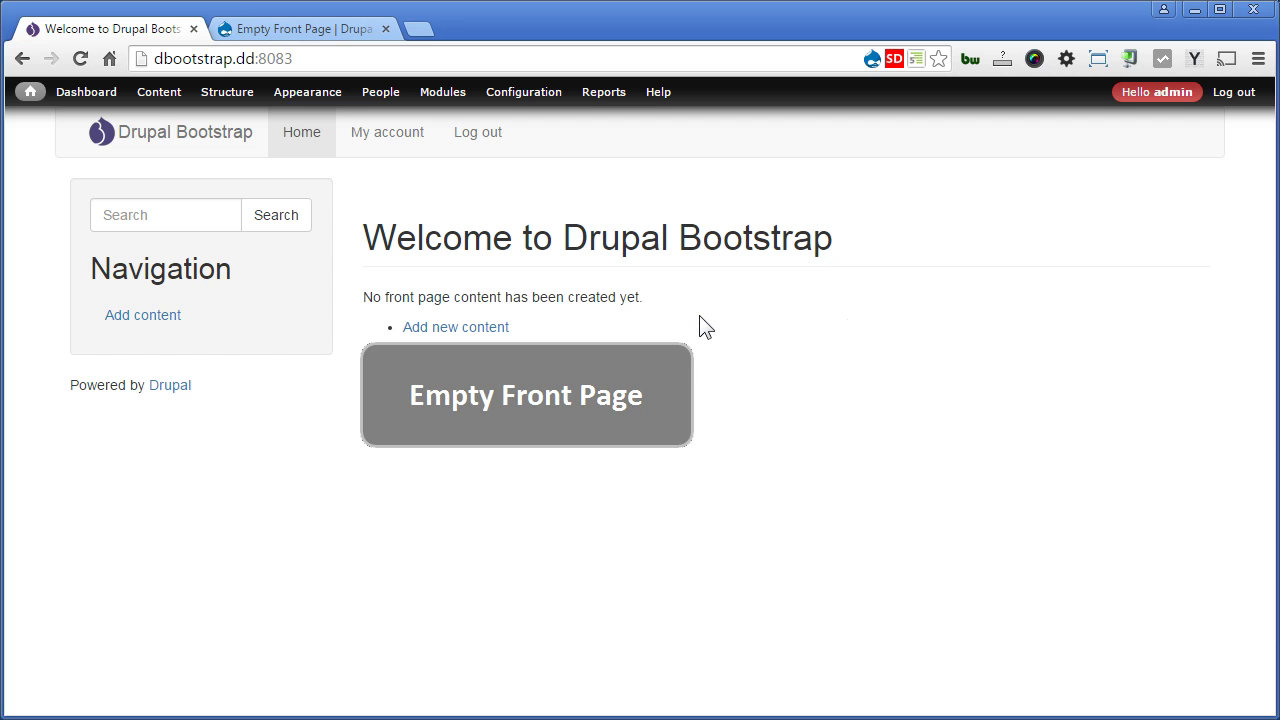
Copy the Empty Front Page 7.x-1.0 tar.gz download link from drupal.org and return to the site
left_click(335, 30)
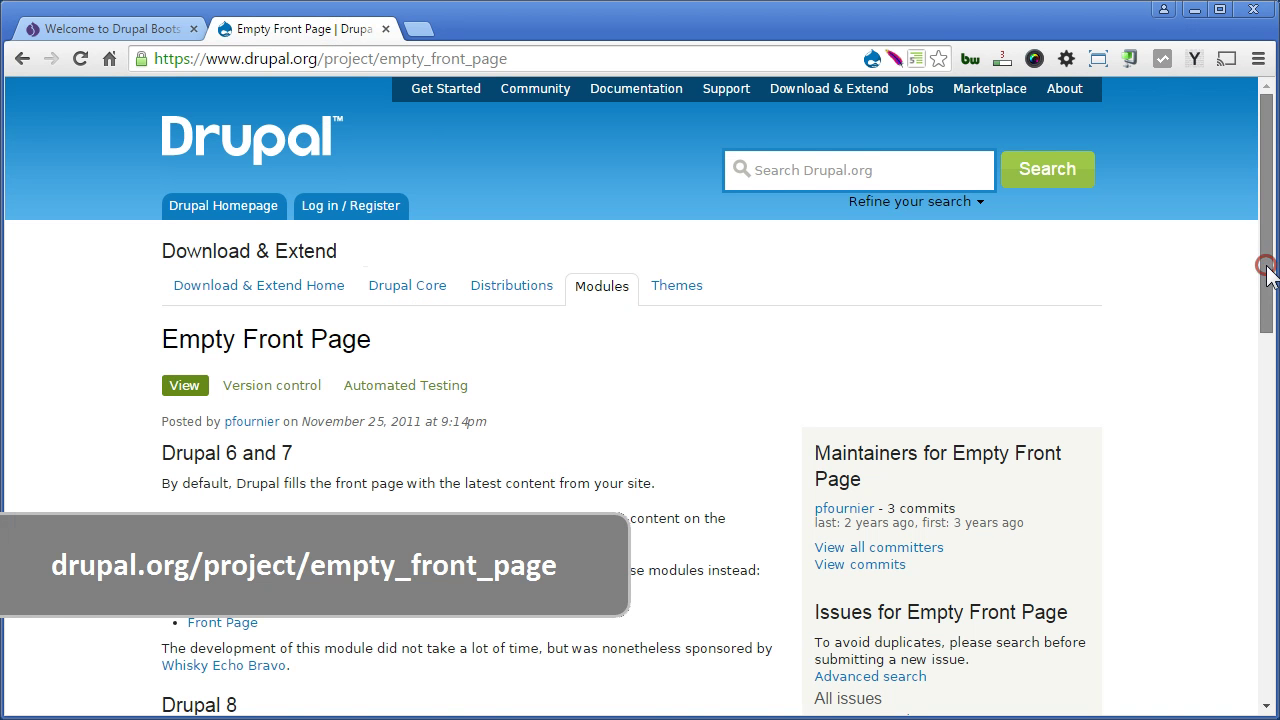
left_click_drag(1266, 271, 1268, 390)
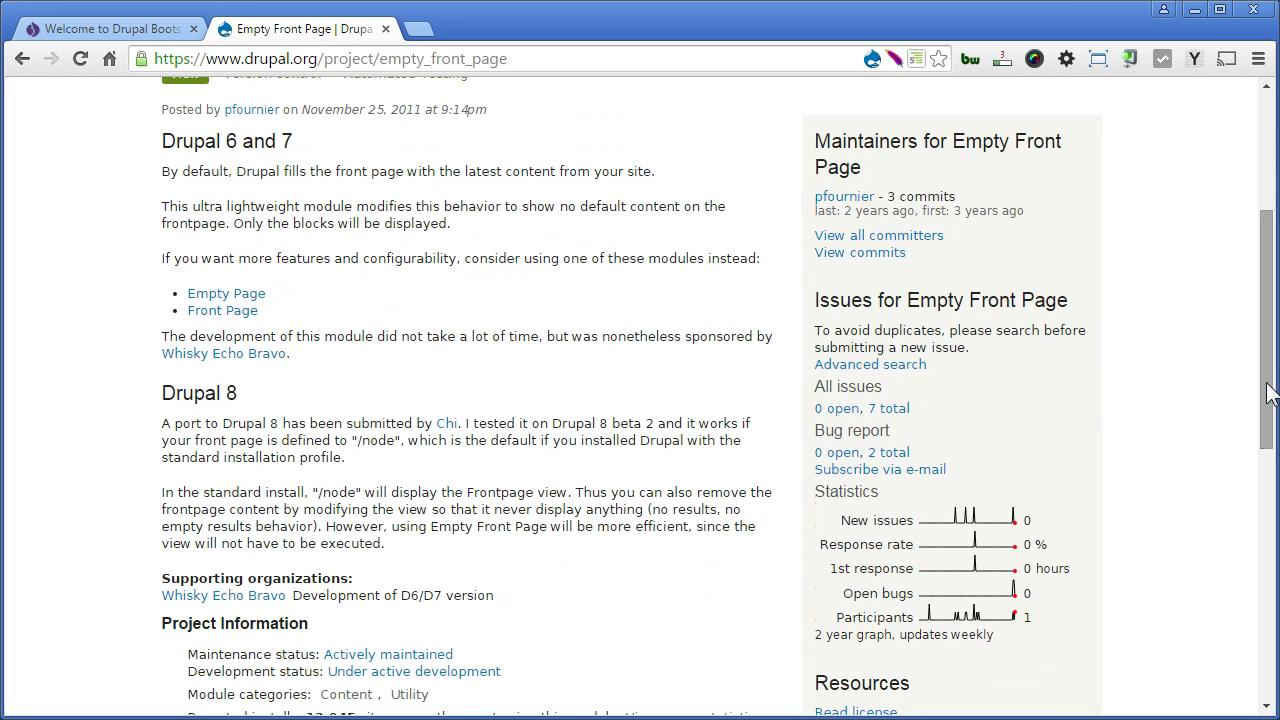
left_click_drag(1268, 390, 1236, 441)
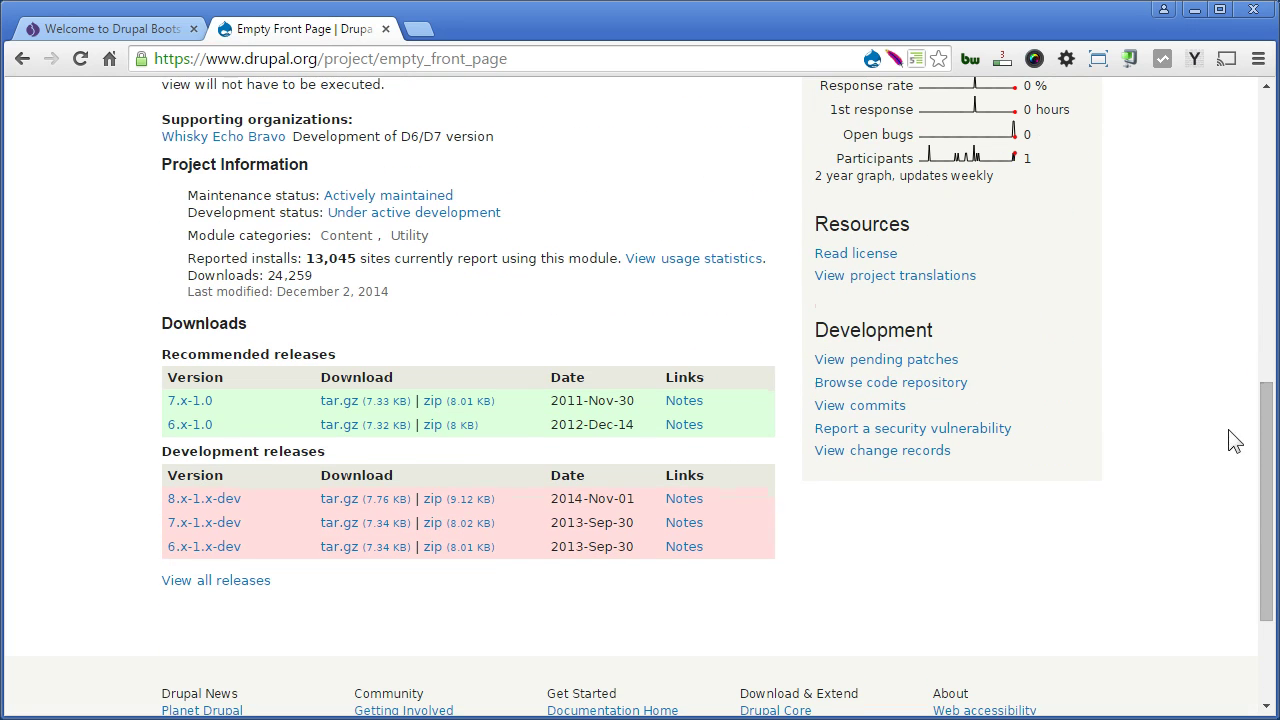
right_click(386, 402)
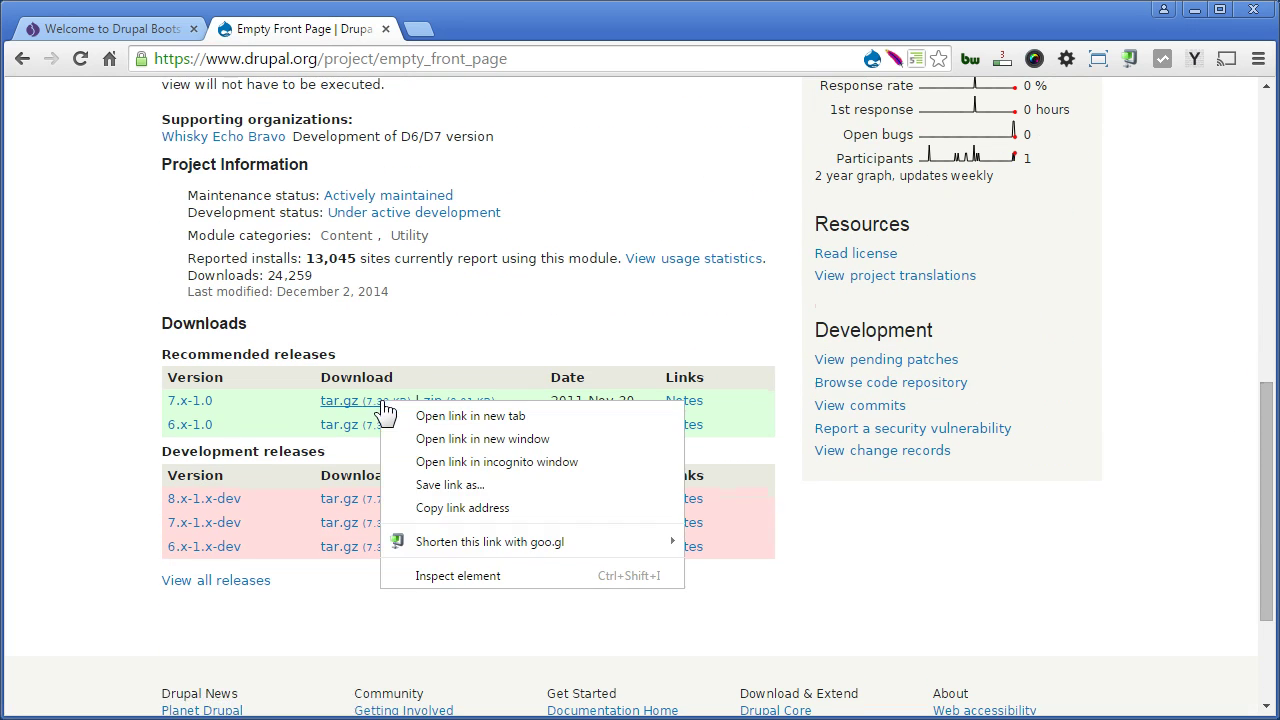
left_click(424, 508)
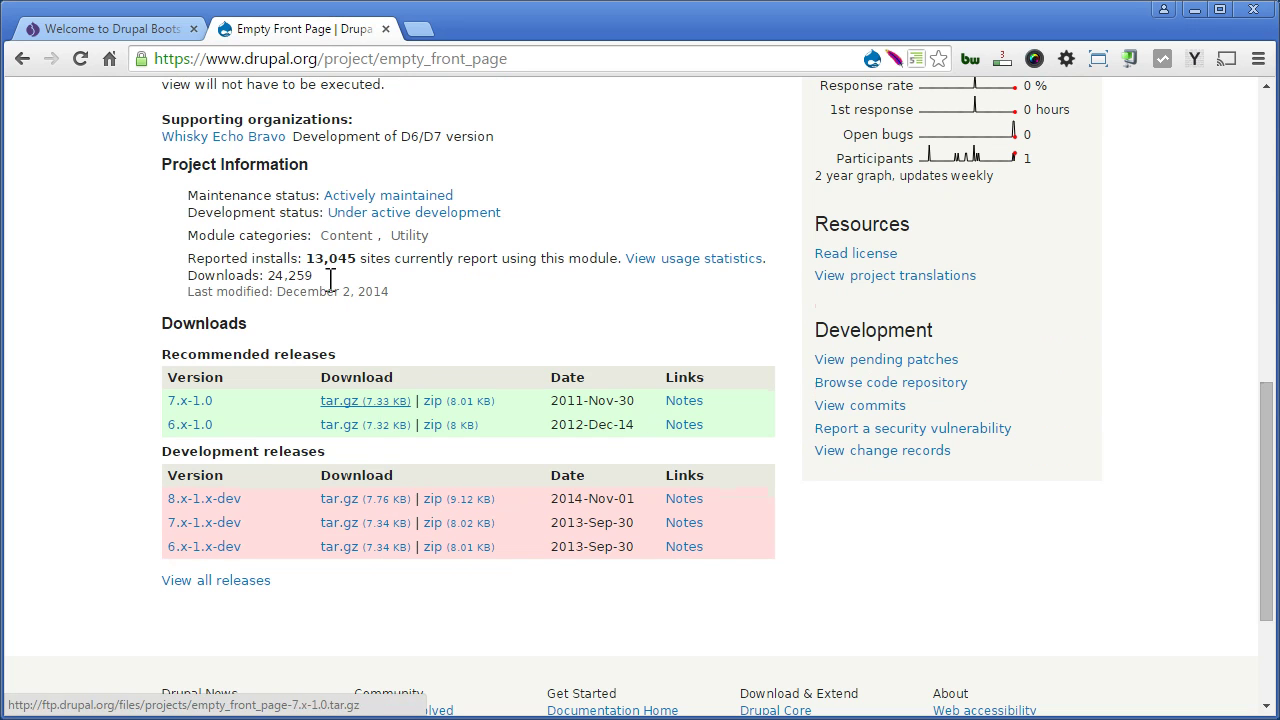
left_click(110, 32)
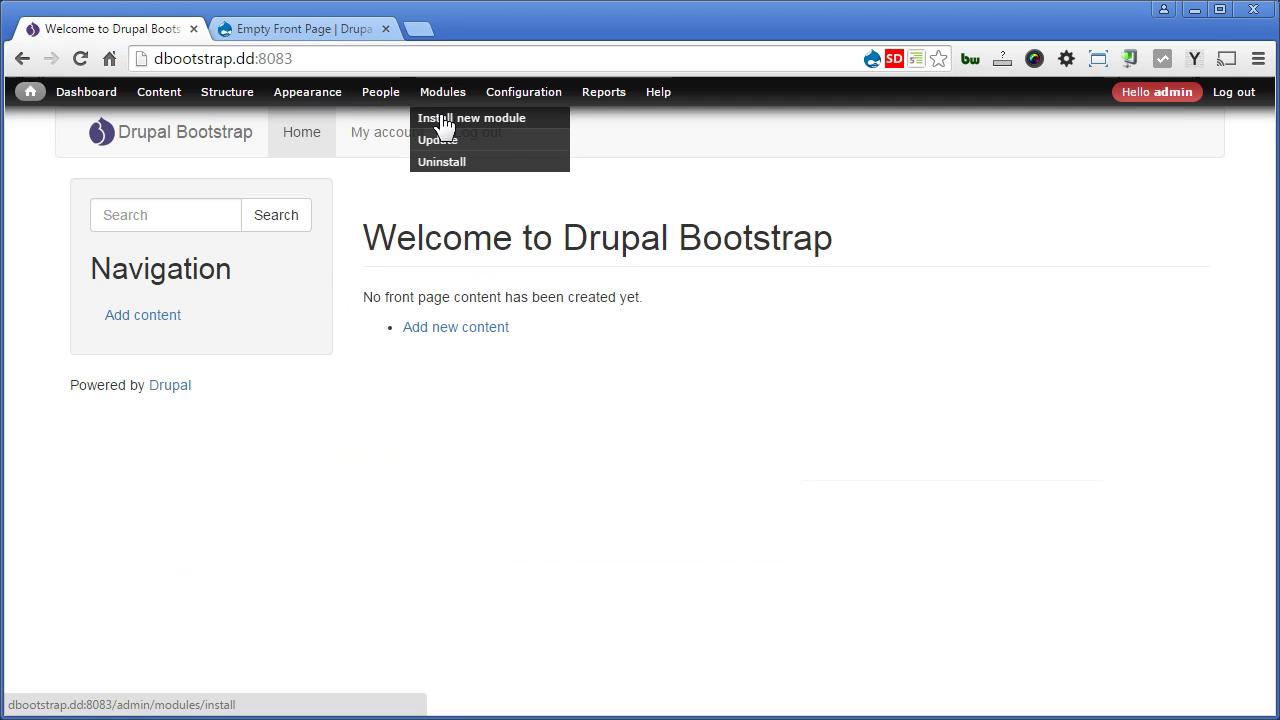
Install the Empty Front Page module from the pasted 7.x-1.0 tar.gz URL, then go to enable it
left_click(445, 124)
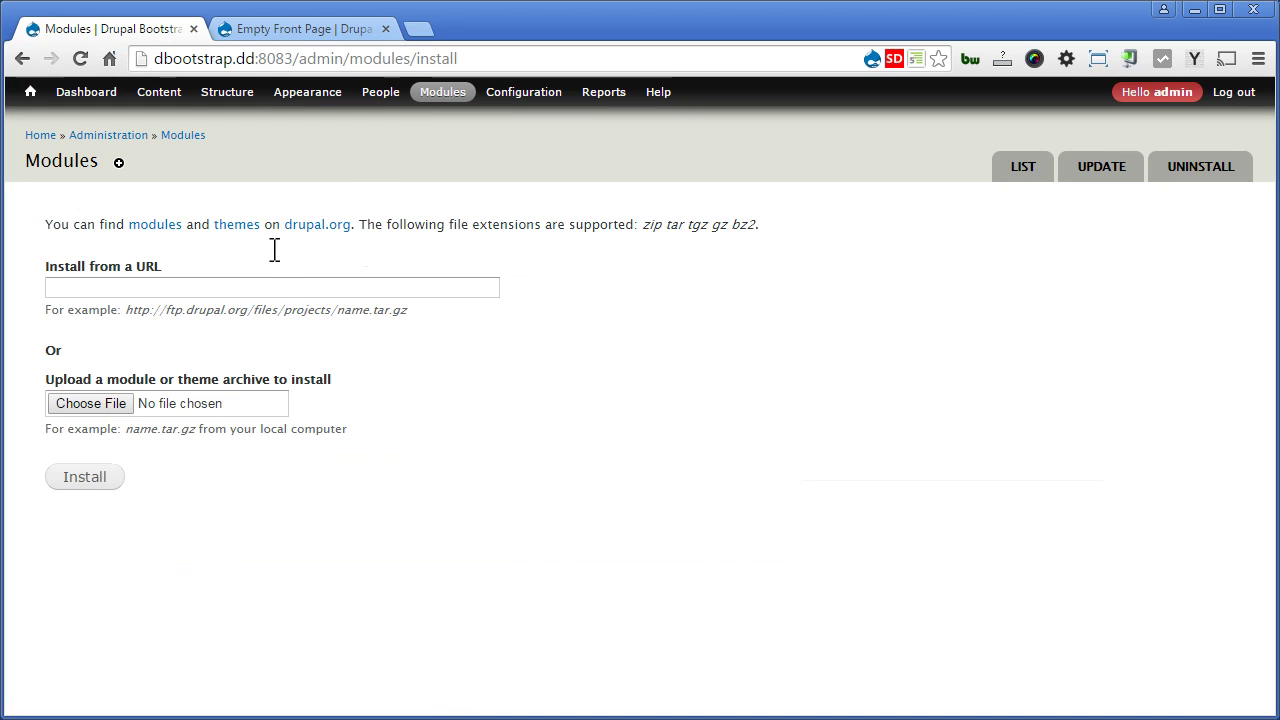
left_click(273, 287)
type("http://ftp.drupal.org/files/projects/empty_front_page-7.x-1.0.tar.gz")
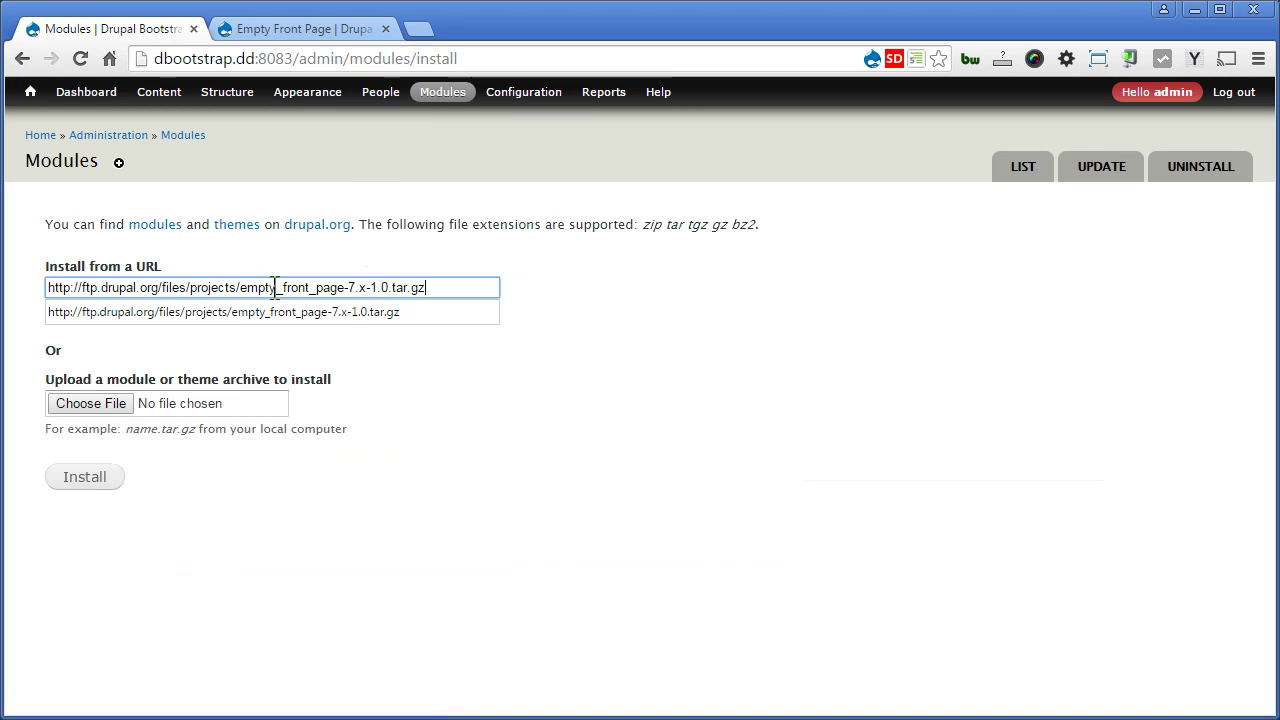
left_click(85, 478)
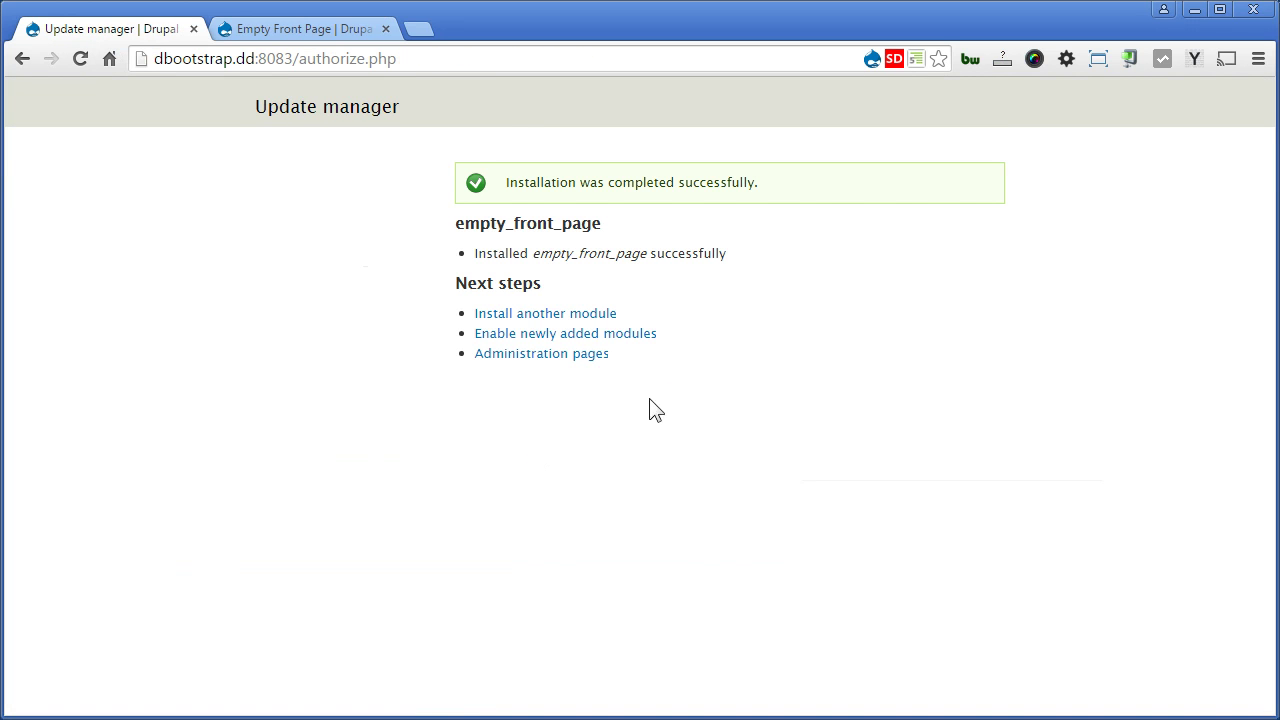
left_click(641, 334)
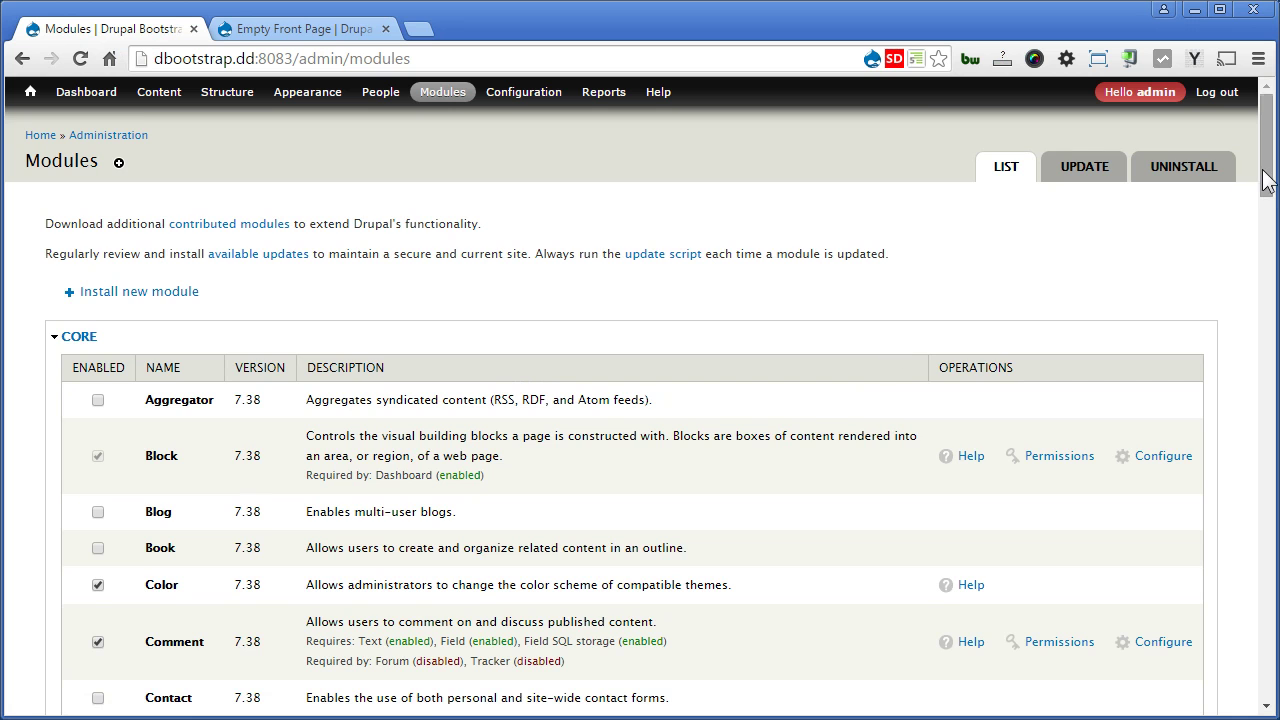
Tick Empty Front Page under Other, save the module configuration, and return to the home page
left_click_drag(1266, 180, 1260, 708)
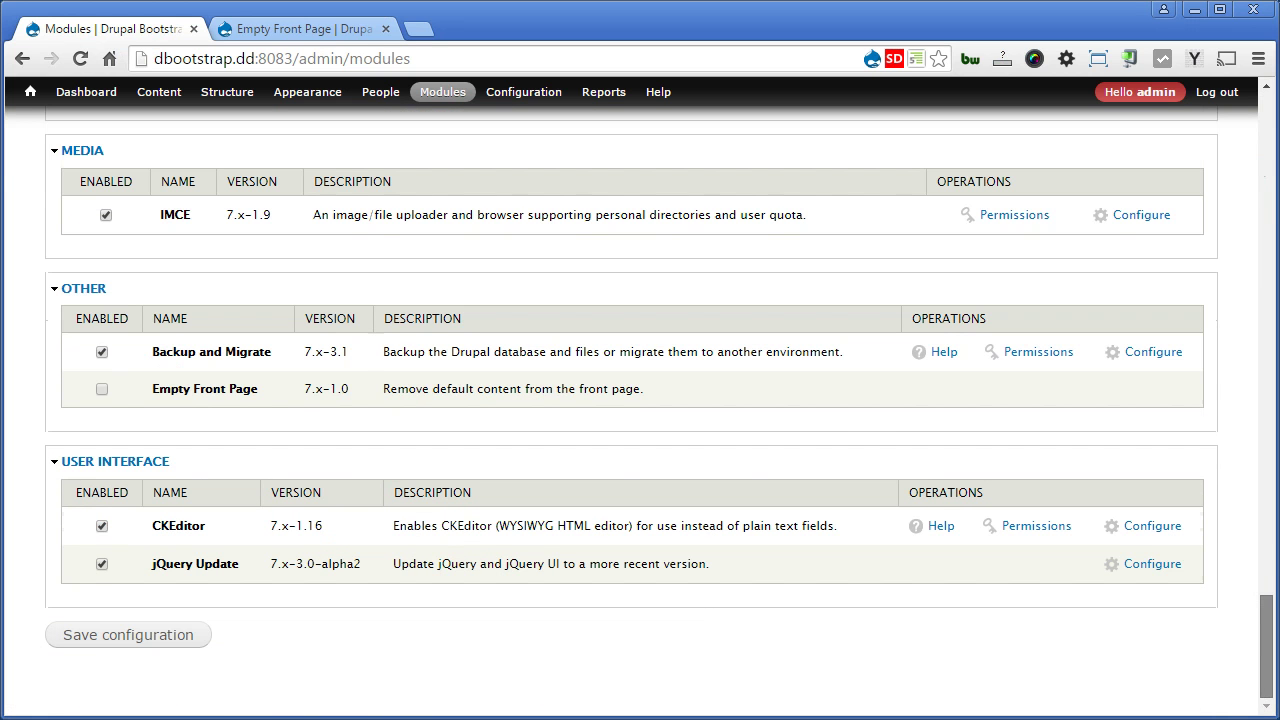
left_click(102, 389)
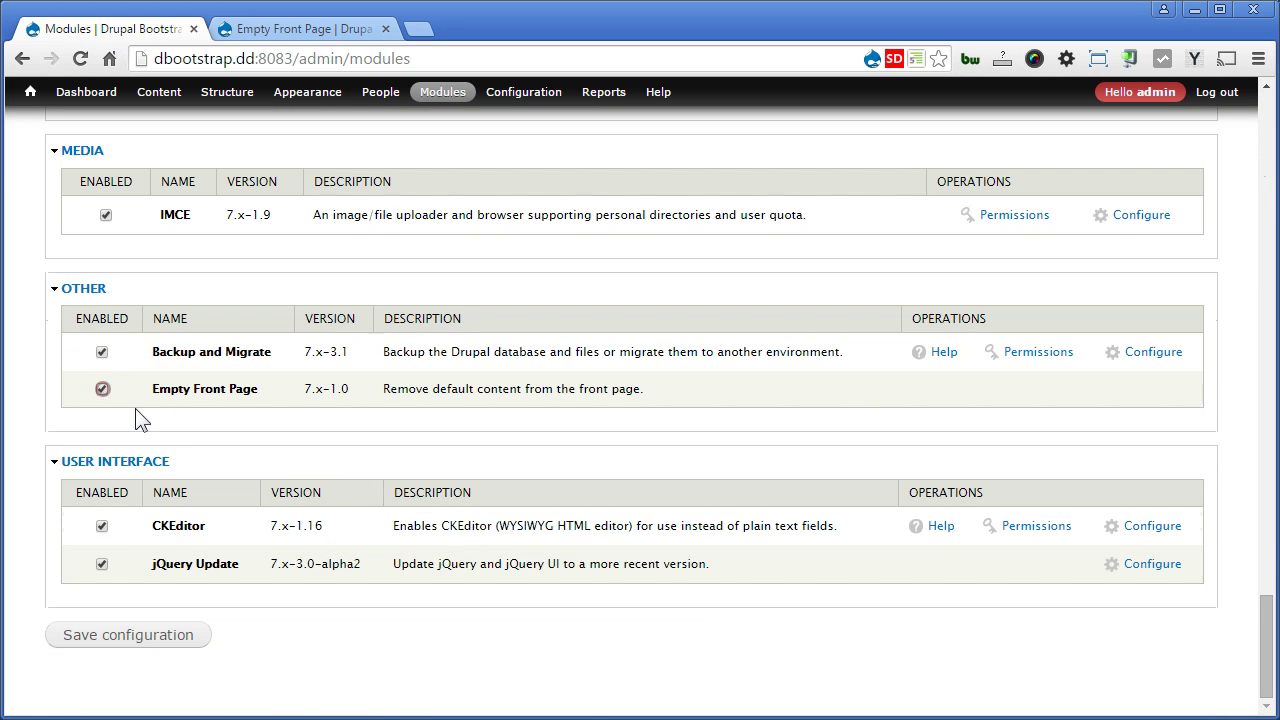
left_click(110, 640)
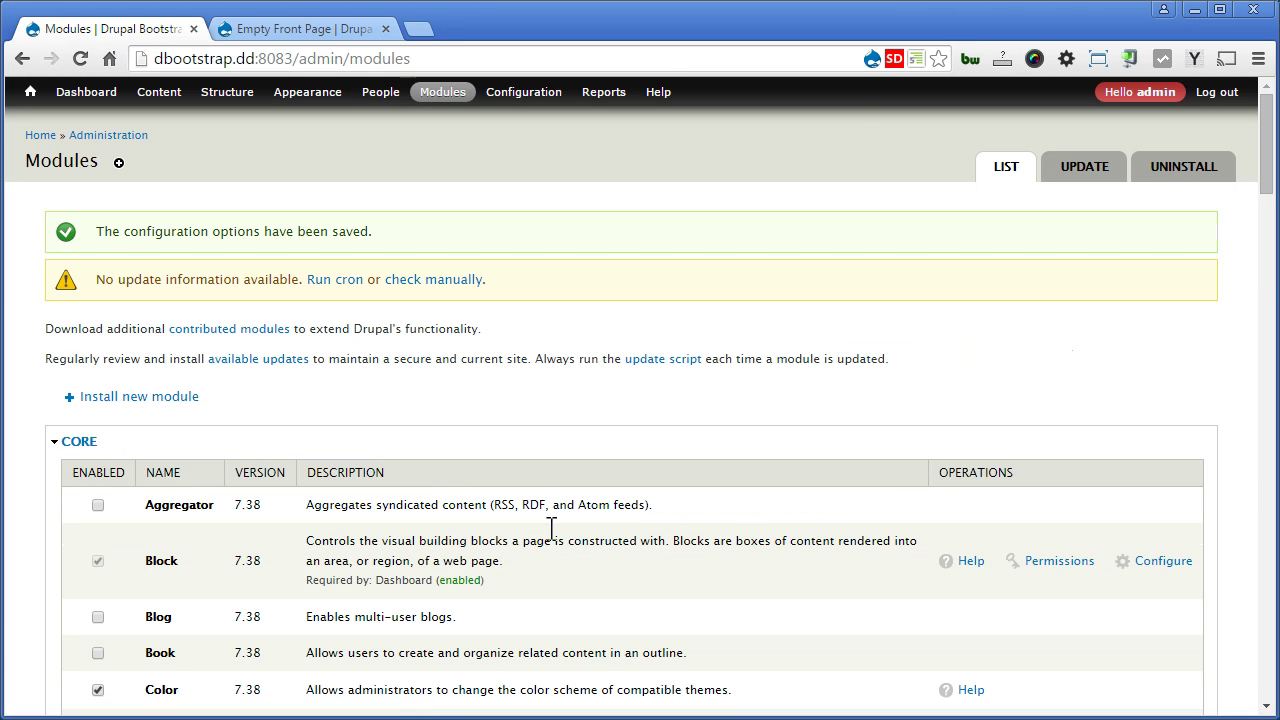
left_click(29, 89)
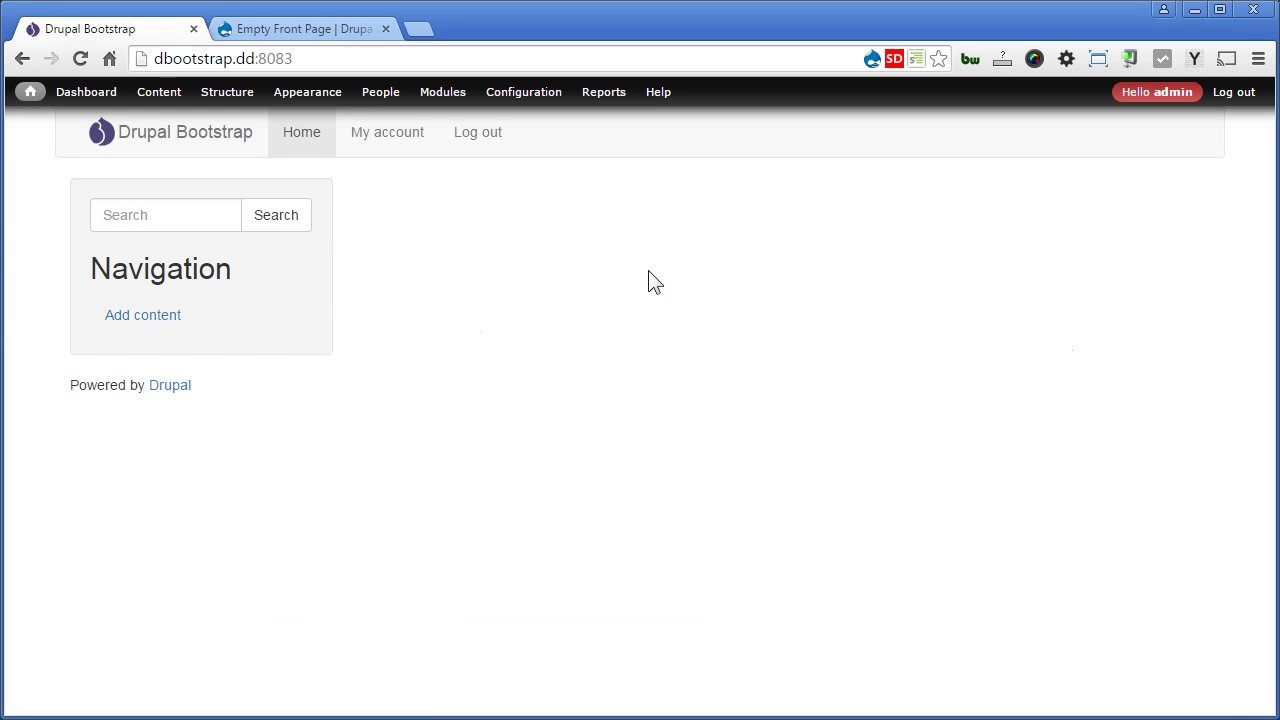
Start a new Article titled 'Mauris turpis nunc blandit et' with placeholder body paragraphs
mouse_move(145, 93)
mouse_move(170, 121)
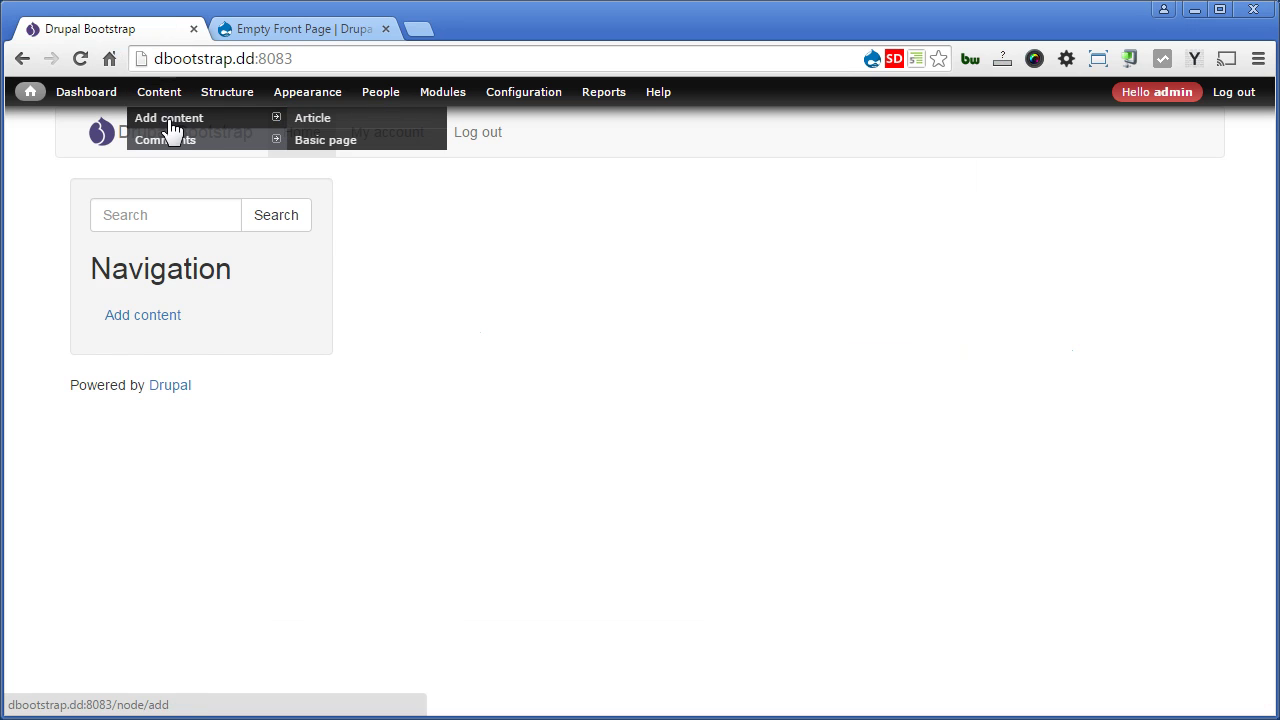
left_click(308, 120)
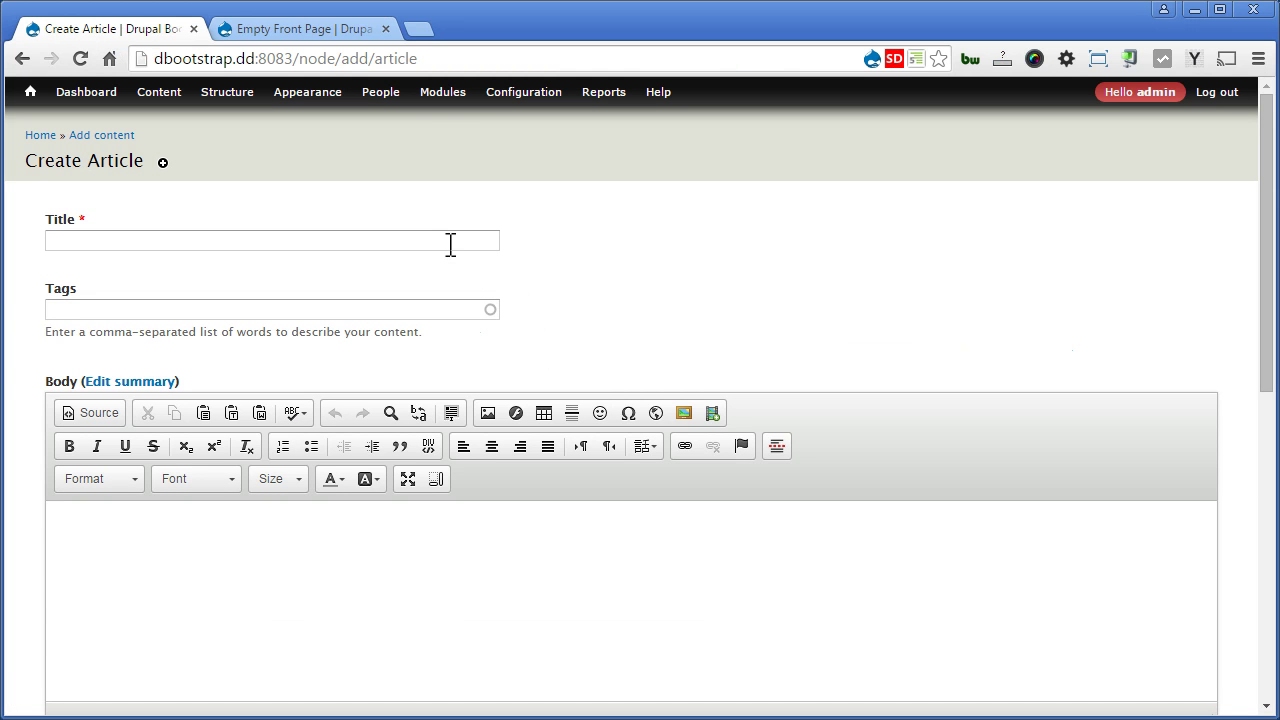
left_click(450, 244)
left_click(1194, 58)
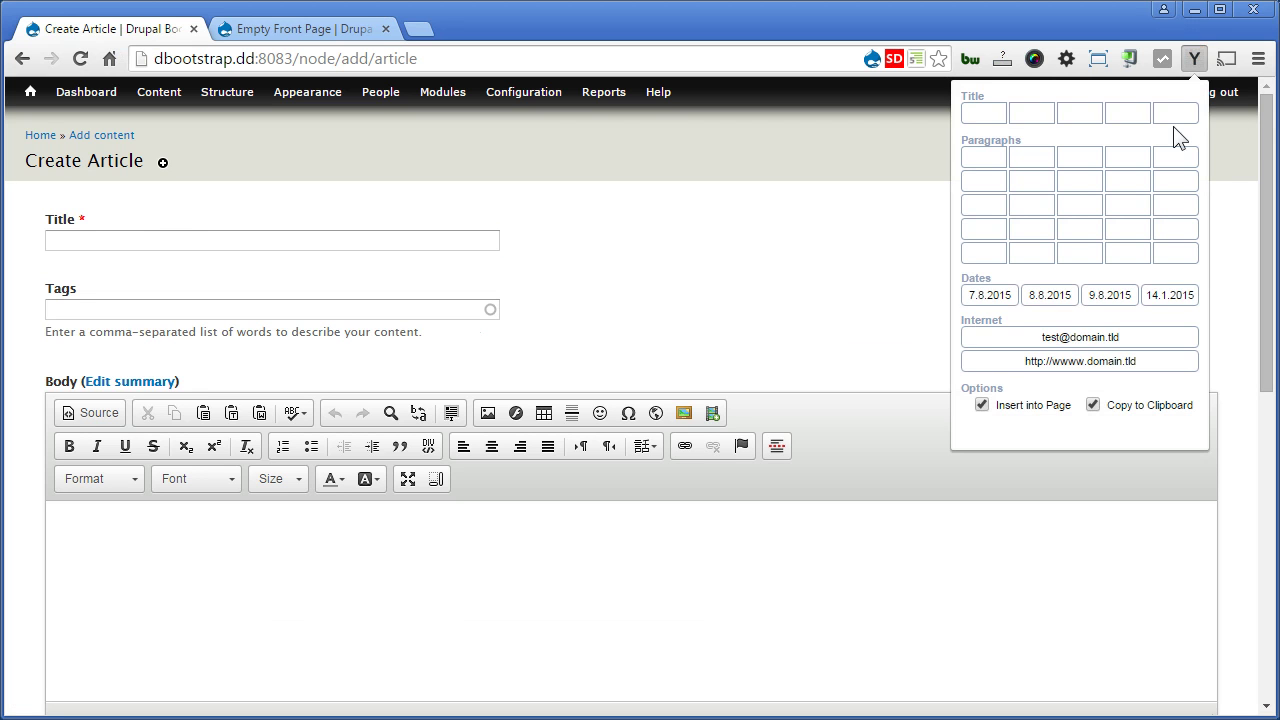
left_click(1174, 116)
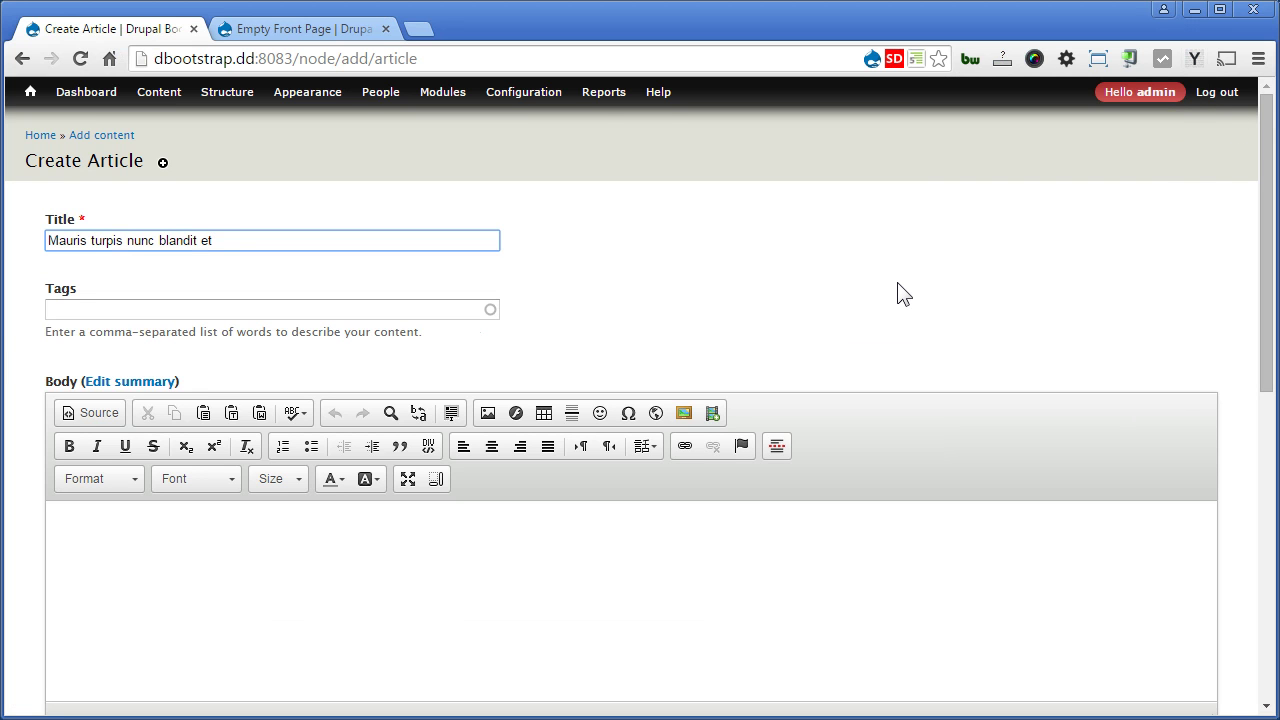
left_click(134, 534)
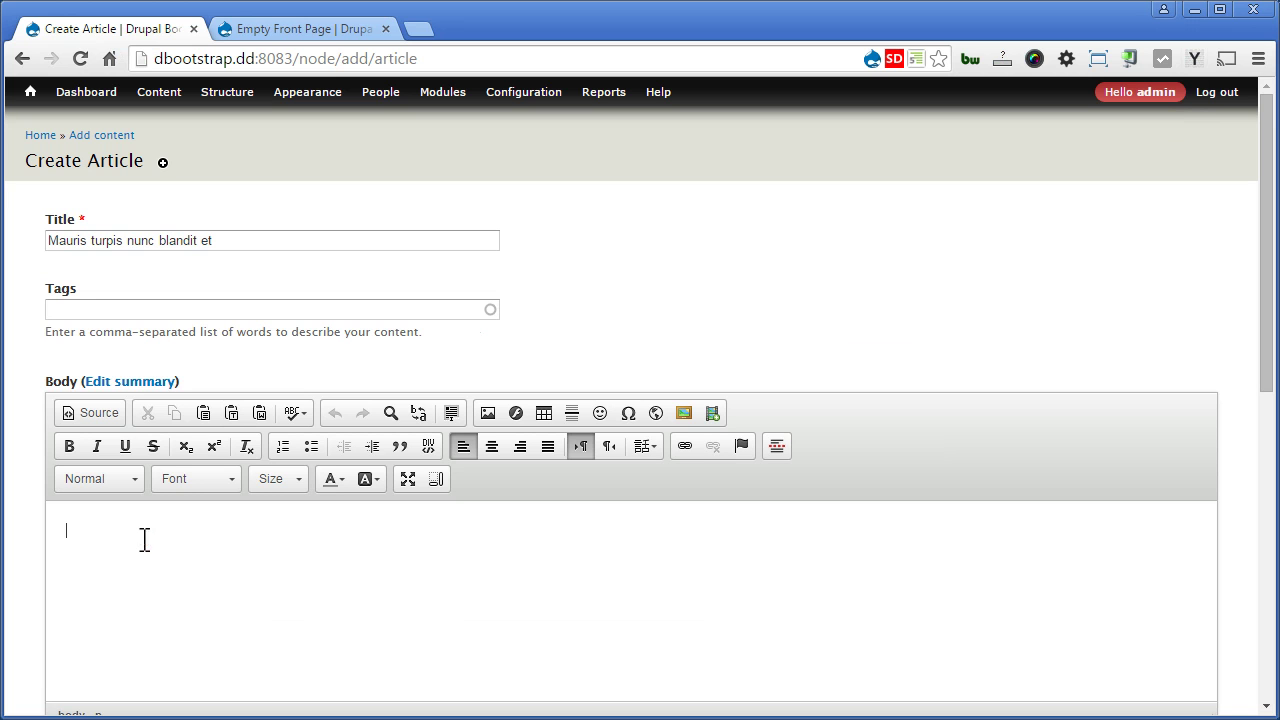
type("Morbi ac felis. Nullam nulla eros, ultricies sit amet, nonummy id, imperdiet feugiat, pede. Suspendisse potenti. Fusce vulputate eleifend sapien. Phasellus magna. Ut non enim eleifend felis pretium feugiat. Vestibulum eu odio. Cras non dolor. Fusce commodo aliquam arcu. Donec vitae sapien ut libero venenatis faucibus. Aenean vulputate eleifend tellus. Aliquam erat volutpat. Donec orci lectus, aliquam ut, faucibus non, euismod id, nulla. Ut a nisl id ante tempus hendrerit. Praesent congue erat at massa. Phasellus magna. Donec orci lectus, aliquam ut, faucibus non, euismod id, nulla. Praesent congue erat at massa. Vestibulum ante ipsum primis in faucibus orci luctus et ultrices posuere cubilia Curae; Sed aliquam, nisi quis porttitor congue, elit erat euismod orci, ac placerat dolor lectus quis orci. Morbi nec metus. Vestibulum volutpat pretium libero. Curabitur nisi. Pellentesque ut neque. In ut quam vitae odio lacinia tincidunt. Phasellus tempus.")
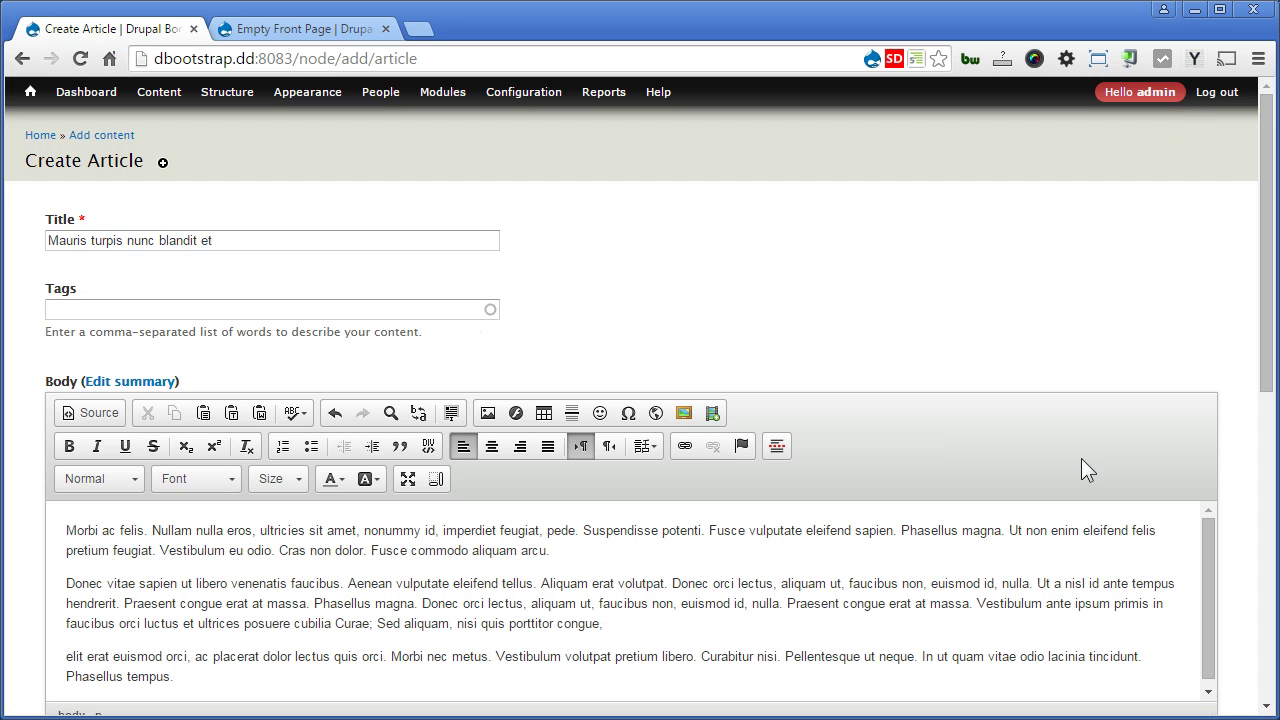
Point out its Promoted to front page option, publish the article, and view the still-empty front page
left_click_drag(1266, 357, 1271, 677)
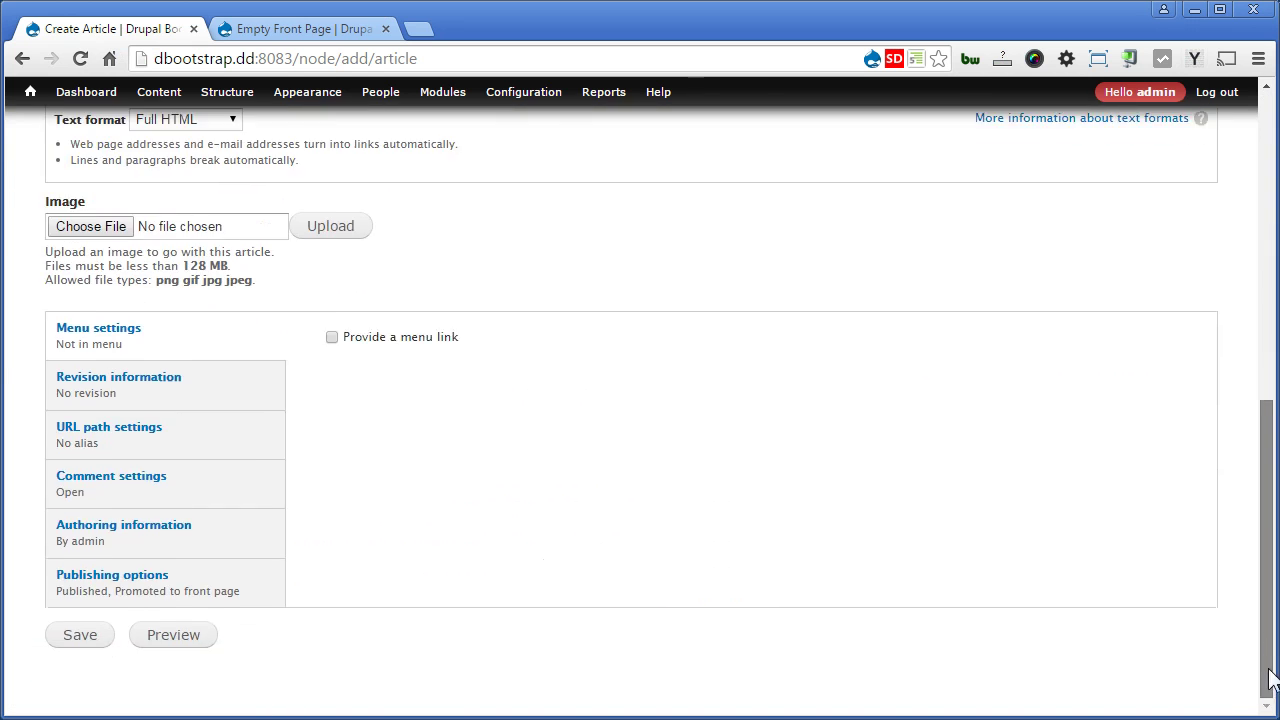
left_click(184, 586)
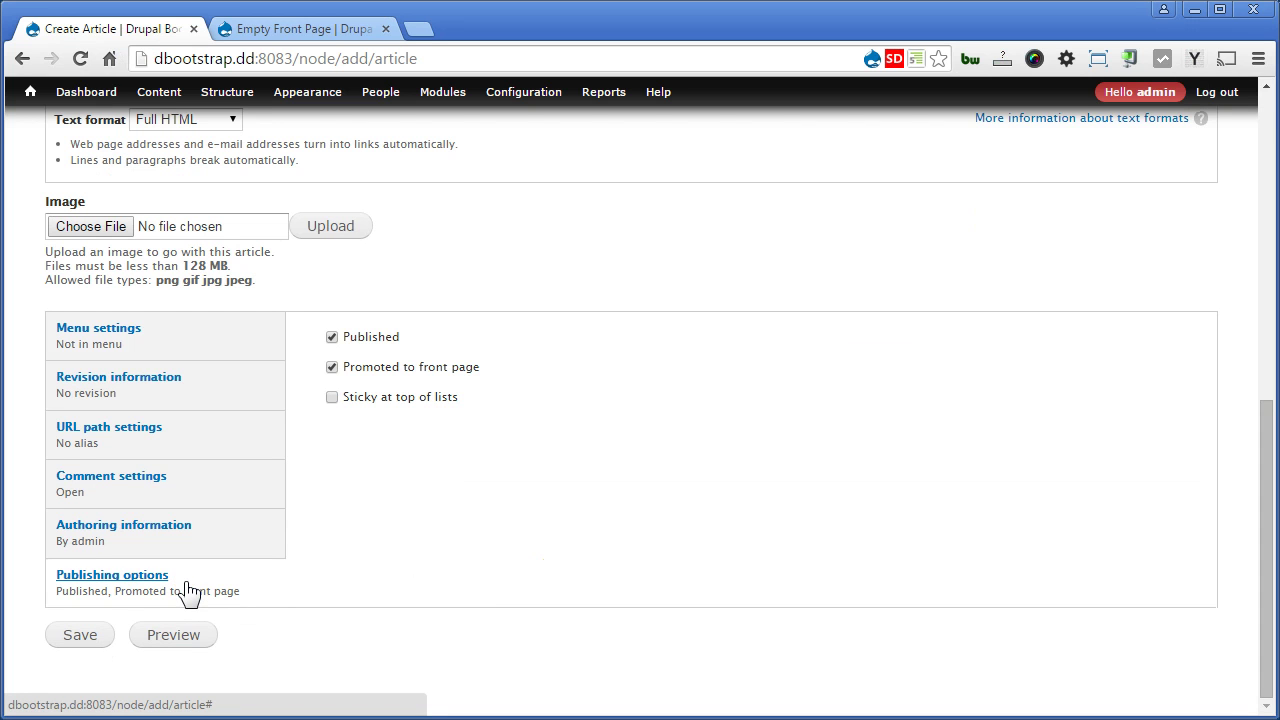
double_click(480, 367)
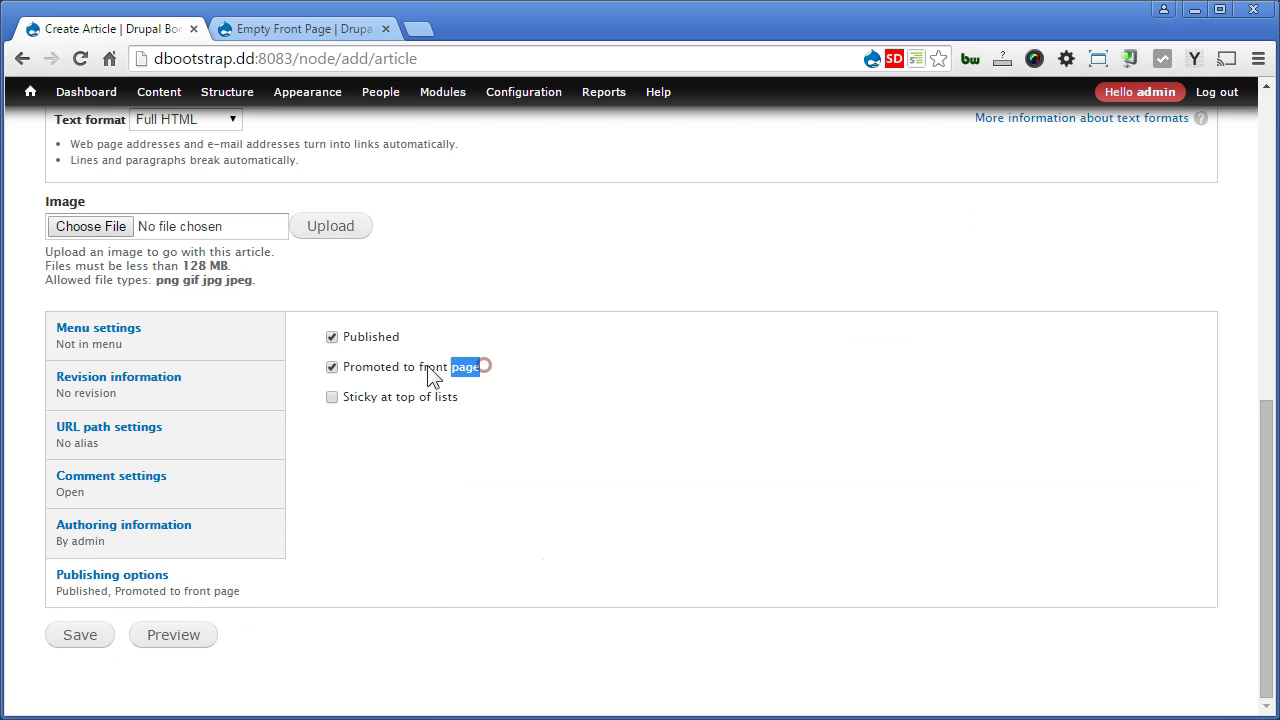
left_click_drag(432, 375, 348, 378)
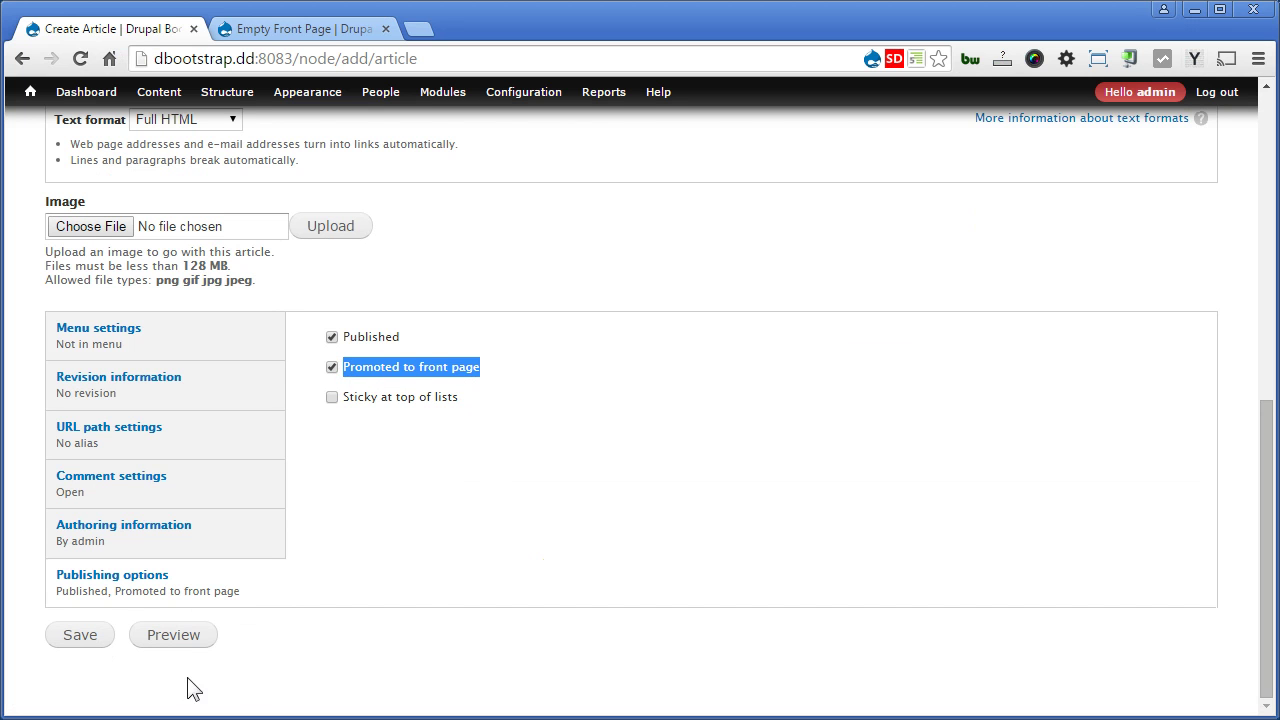
left_click(76, 640)
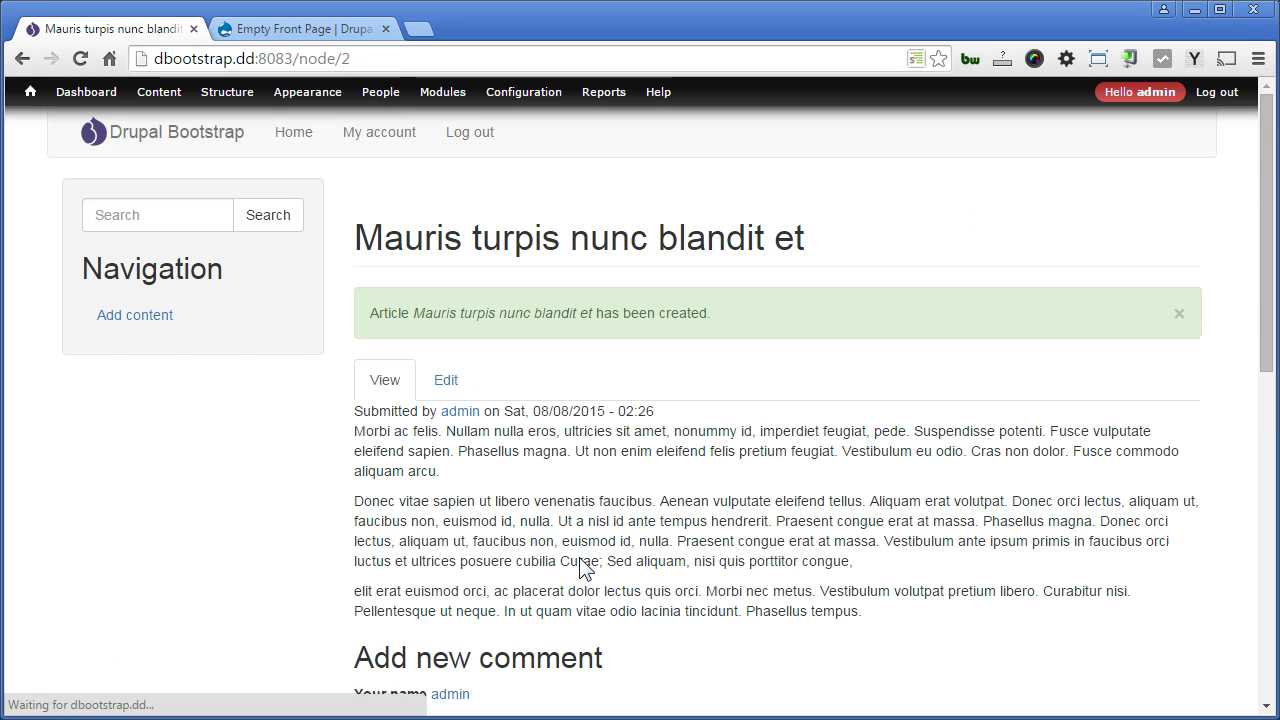
left_click(130, 138)
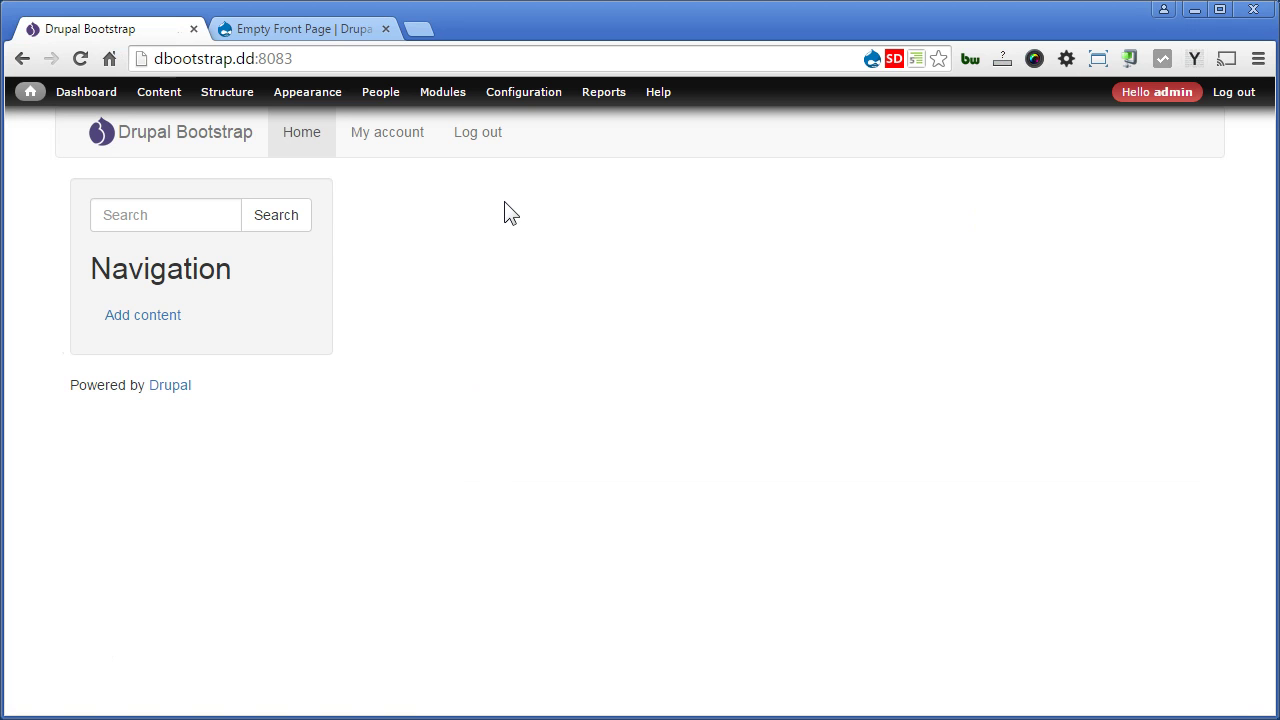
Uncheck Promoted to front page in the Article content type's publishing options and save it
mouse_move(234, 104)
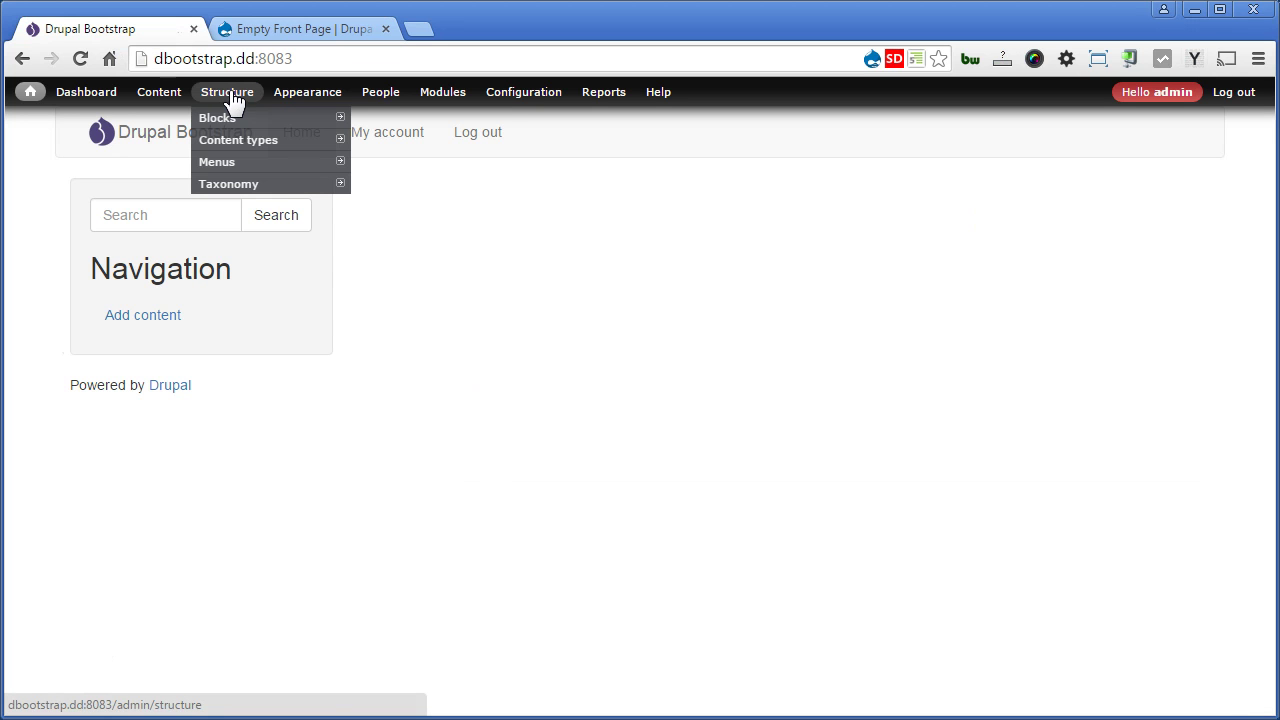
mouse_move(249, 160)
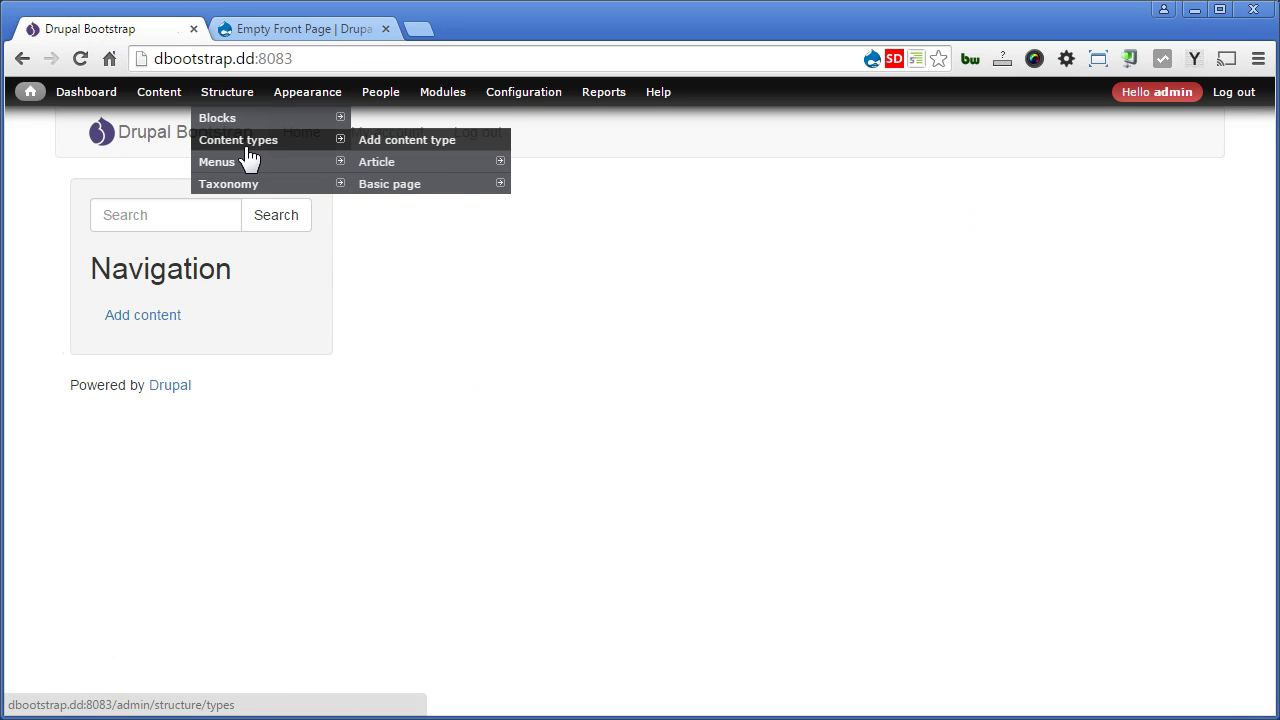
left_click(378, 172)
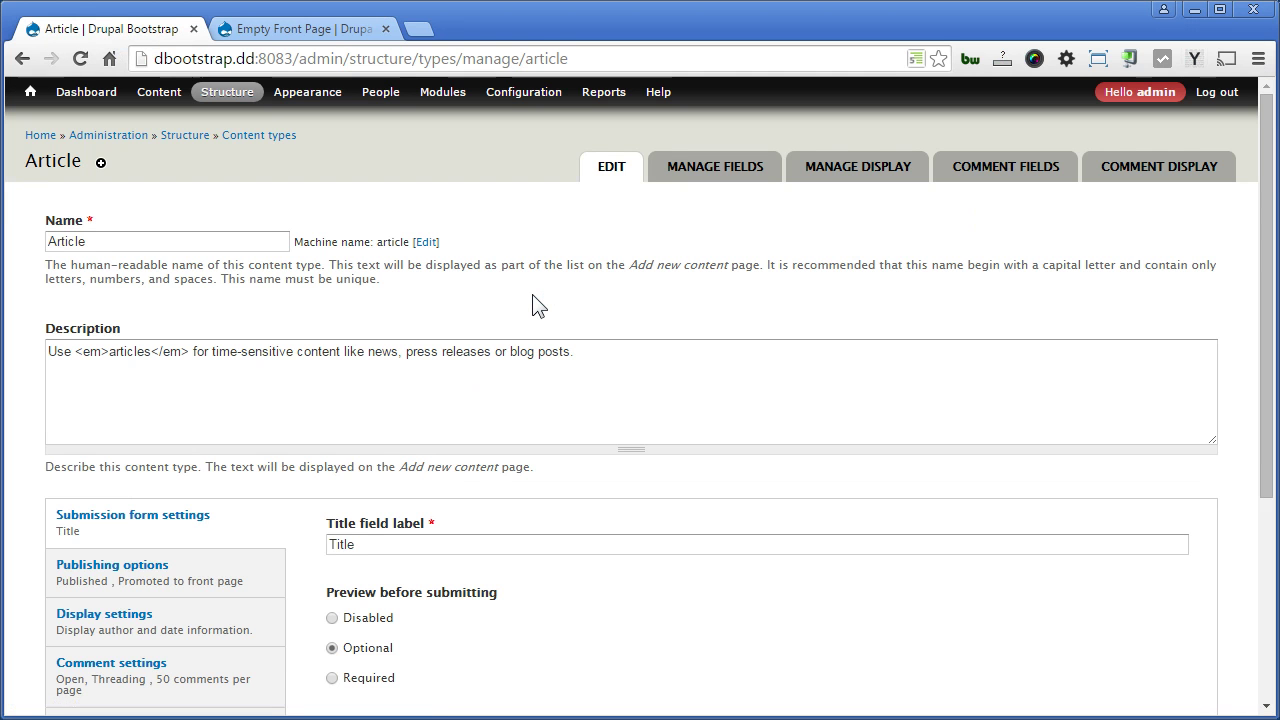
scroll(533, 306, "down", 3)
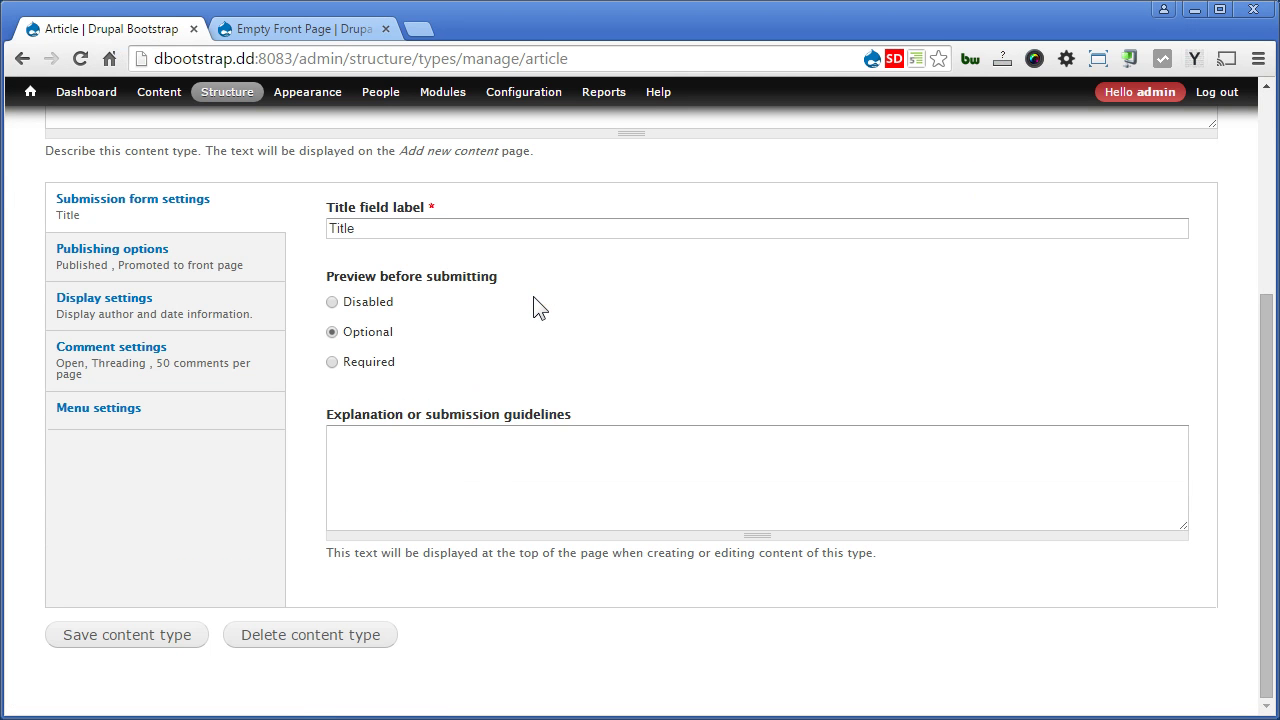
left_click(232, 262)
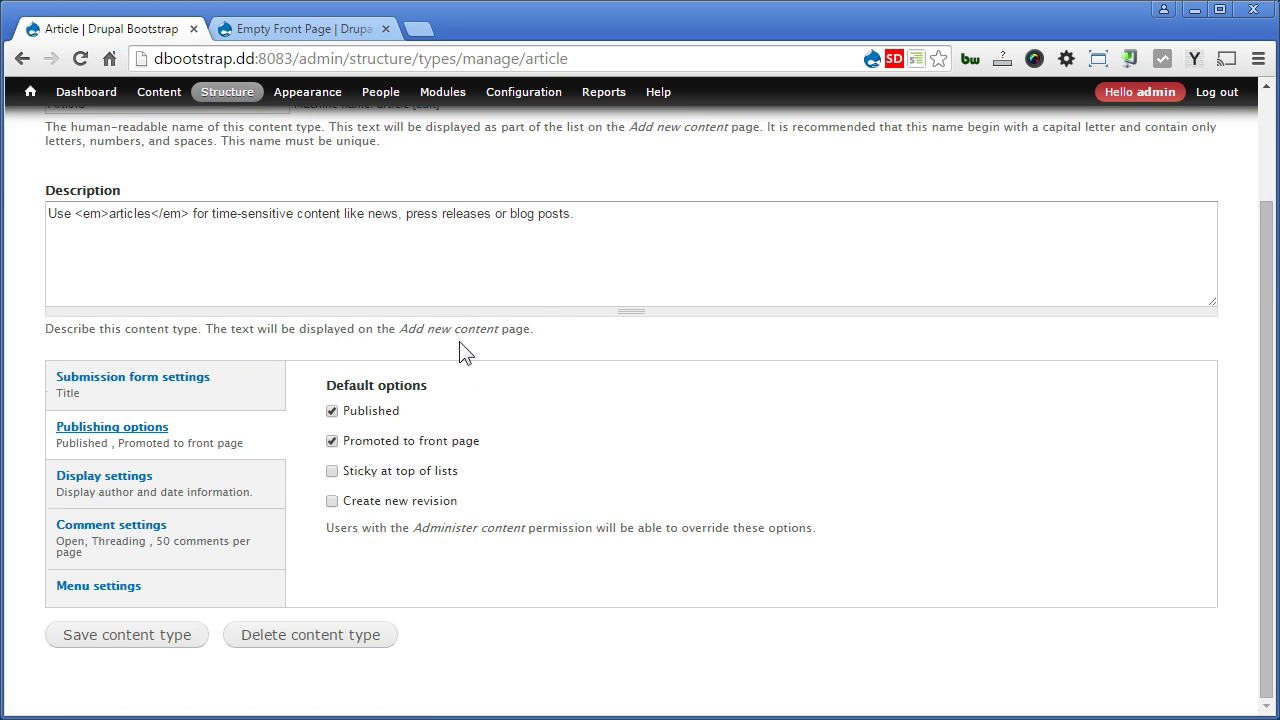
left_click(389, 443)
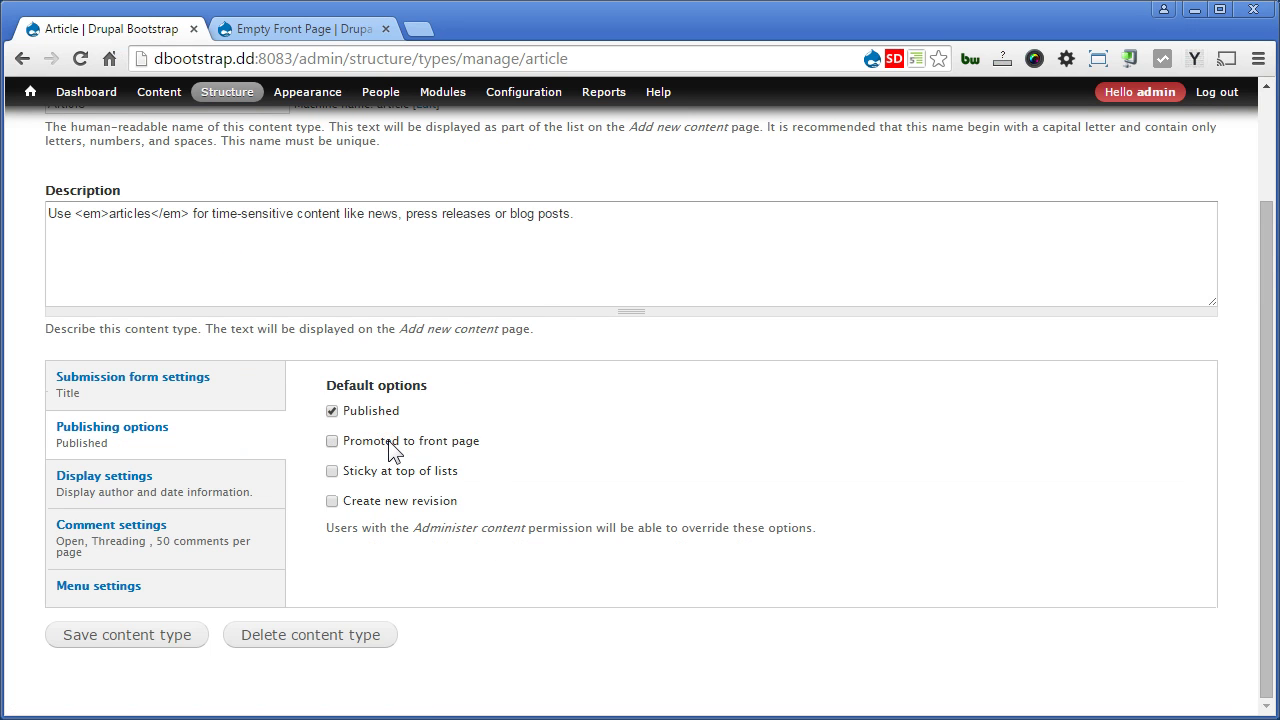
left_click(160, 636)
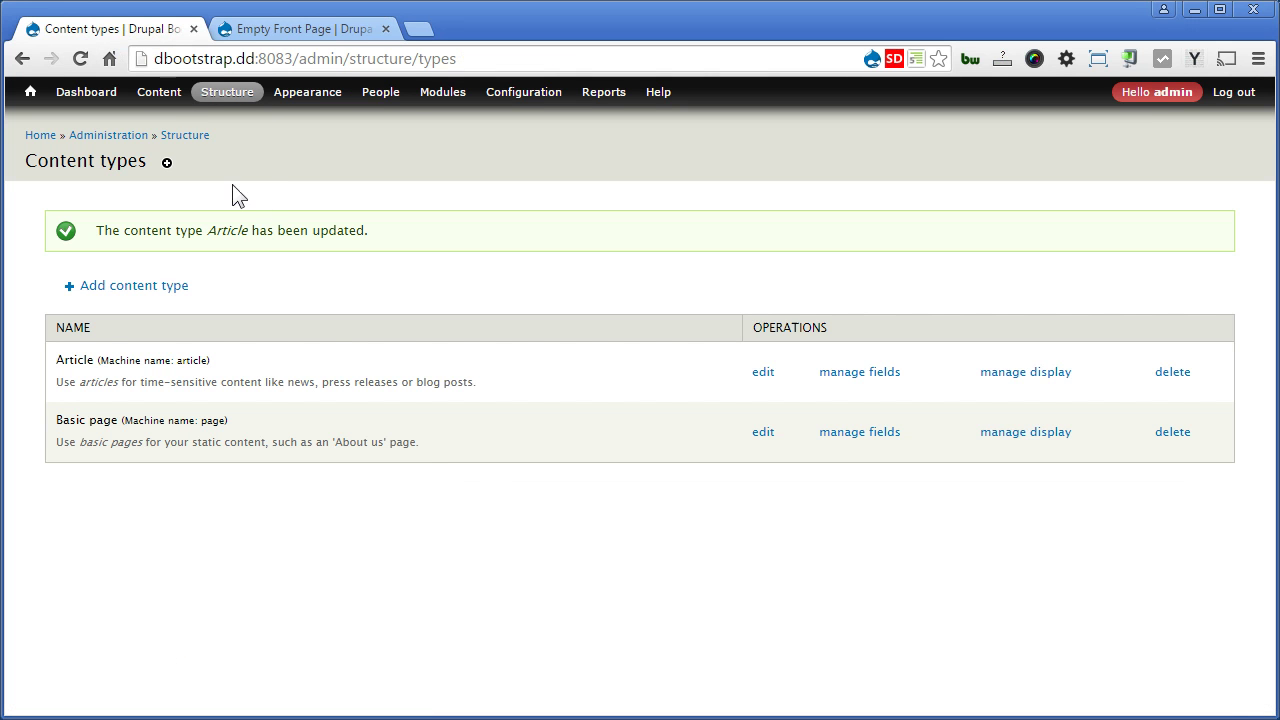
Open a new Article form and highlight that Promoted to front page is now unchecked
mouse_move(165, 105)
mouse_move(170, 127)
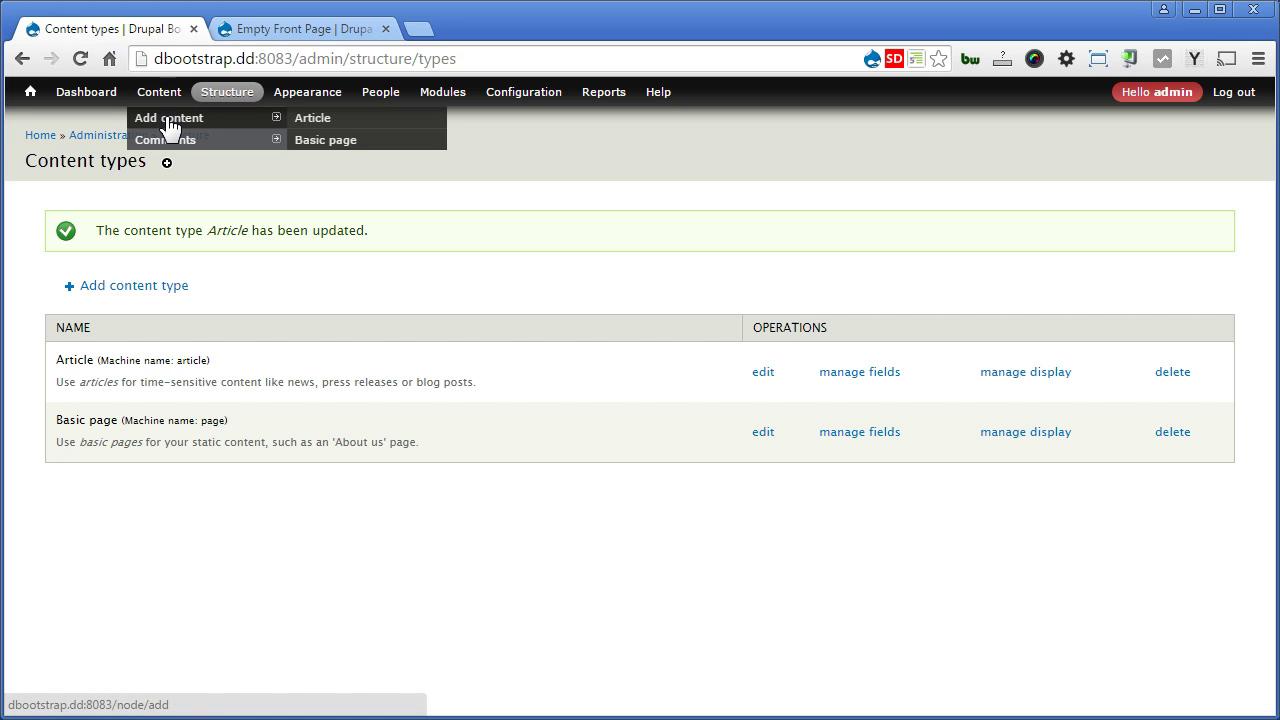
left_click(318, 118)
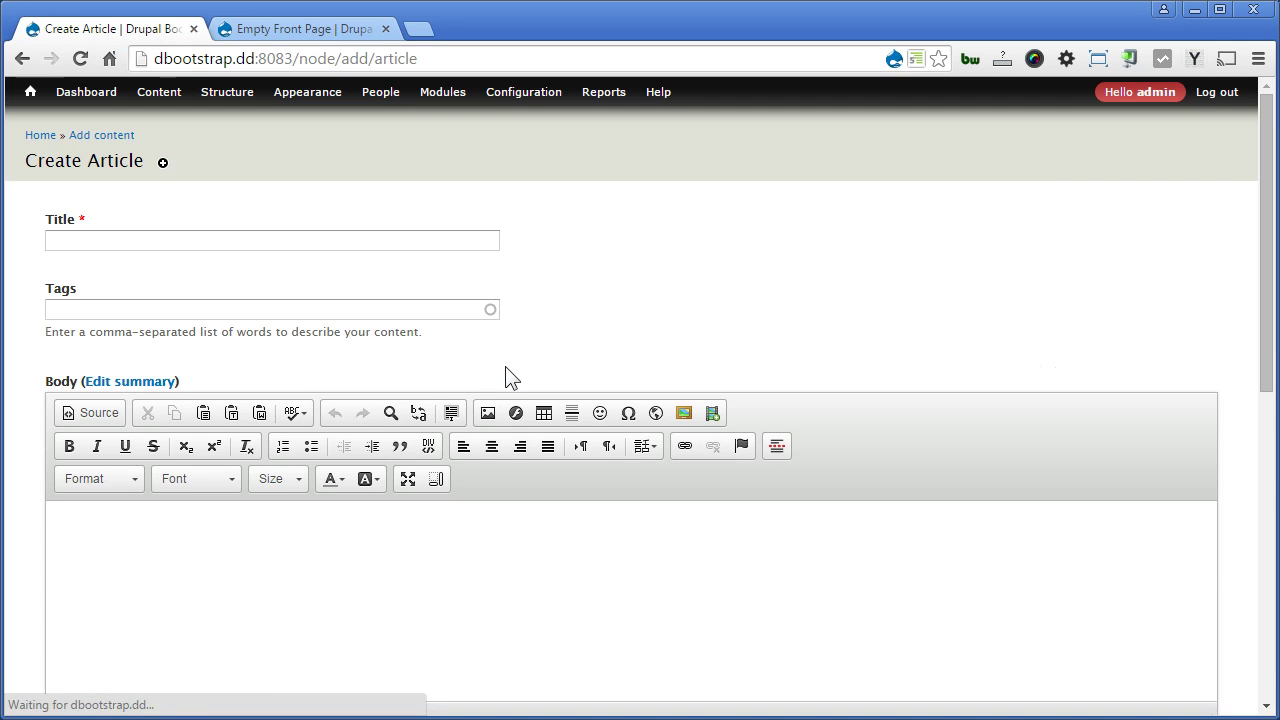
scroll(507, 376, "down", 7)
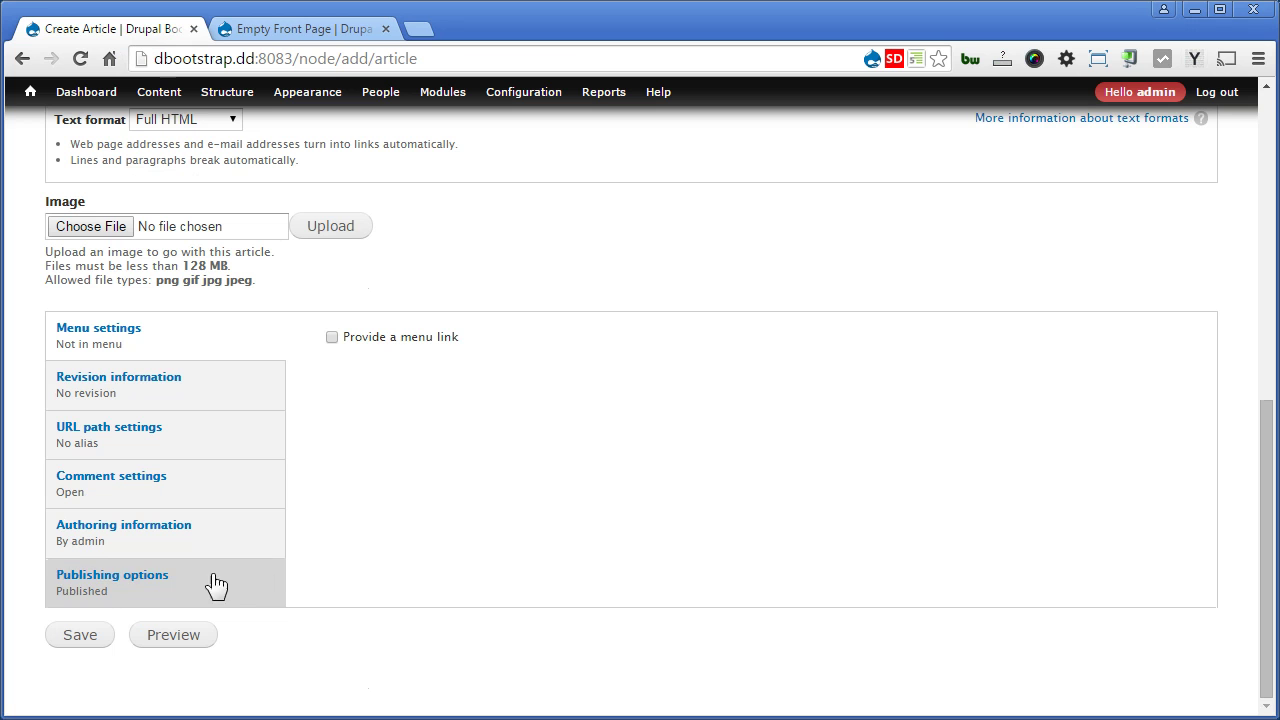
left_click(130, 583)
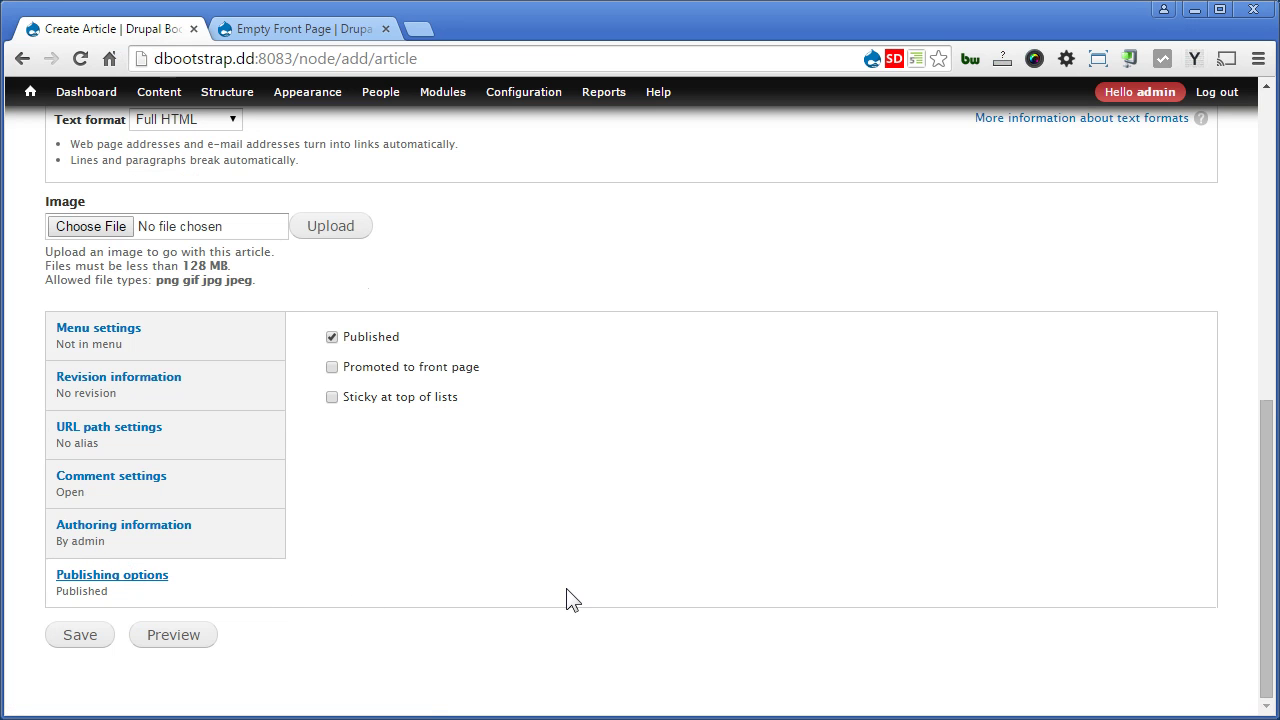
left_click_drag(484, 367, 344, 361)
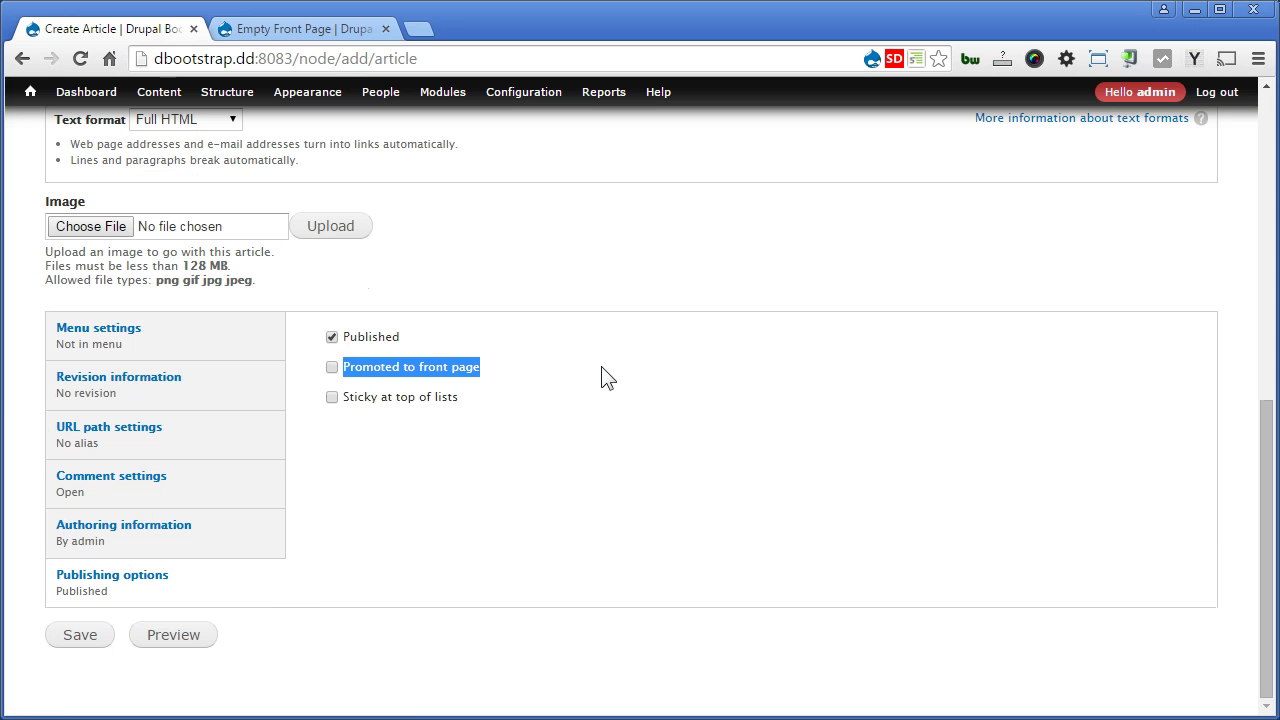